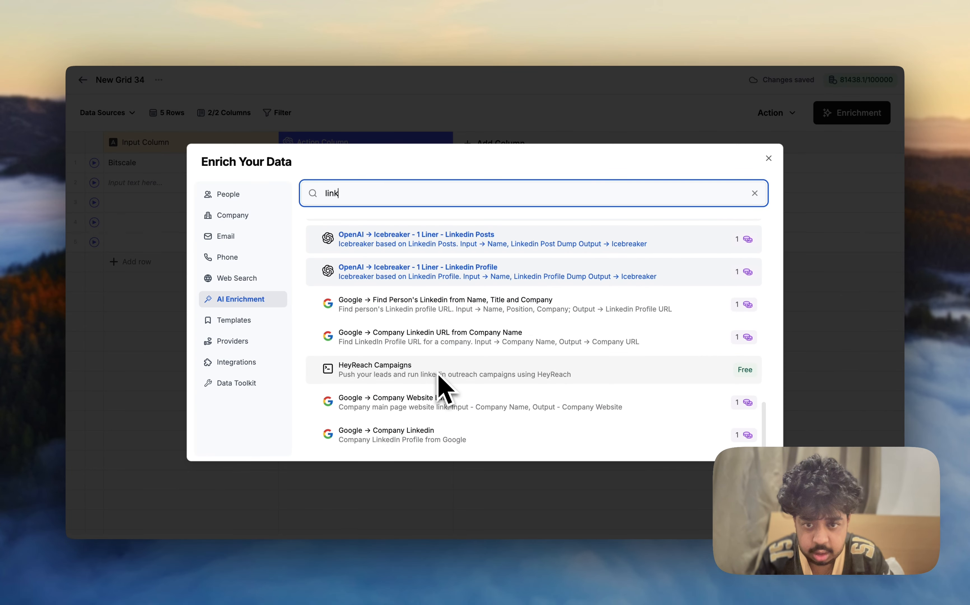
Step: Apply the Google Company Website Link template with Company mapped to Input Column, and run it for the Bitscale row
click(428, 406)
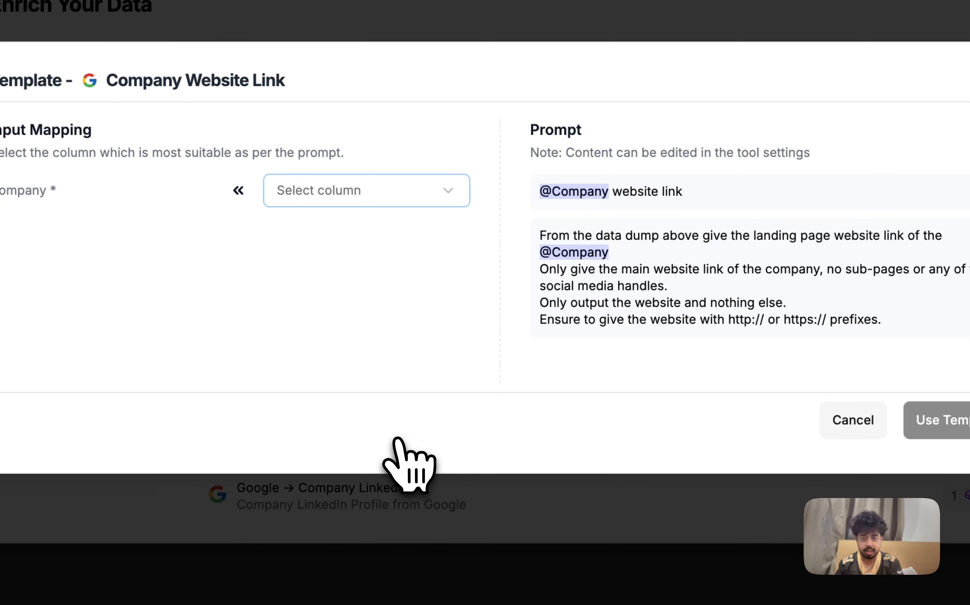
click(334, 198)
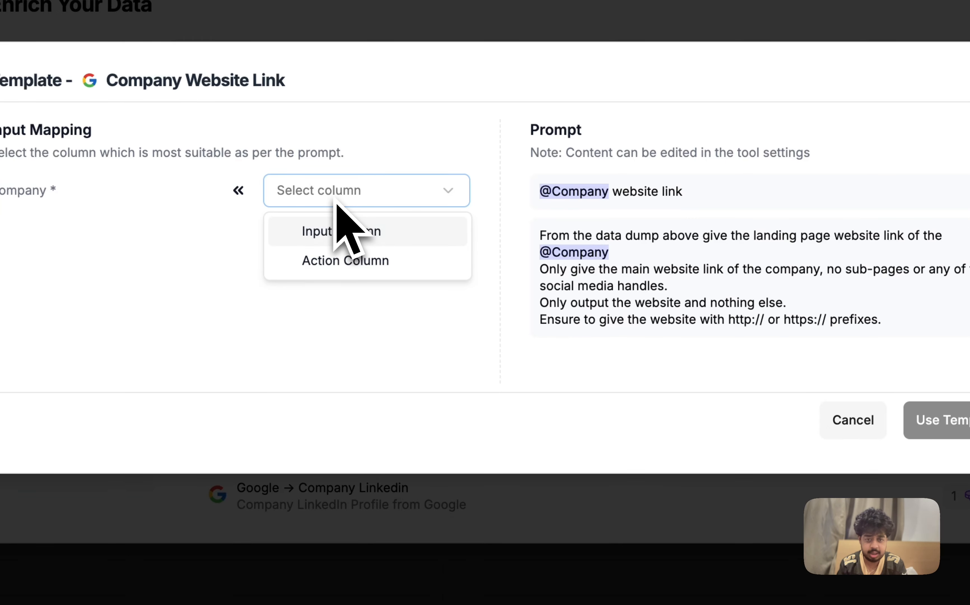
click(354, 234)
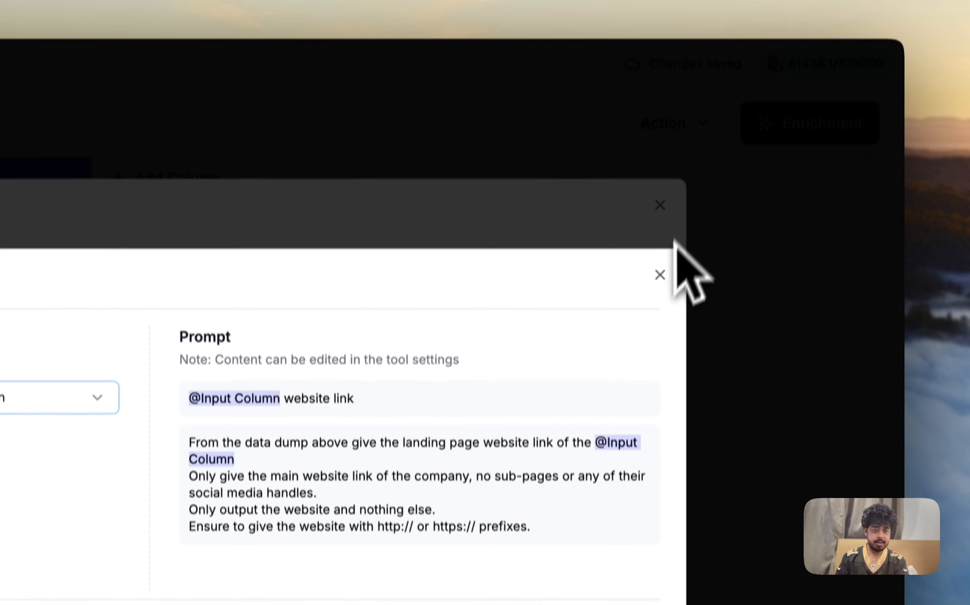
click(660, 61)
click(660, 232)
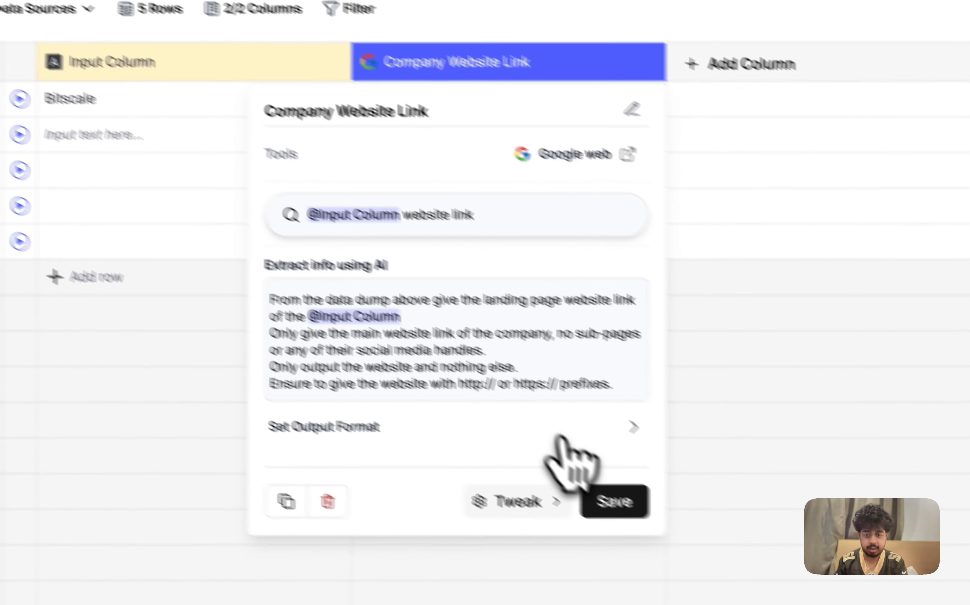
click(615, 501)
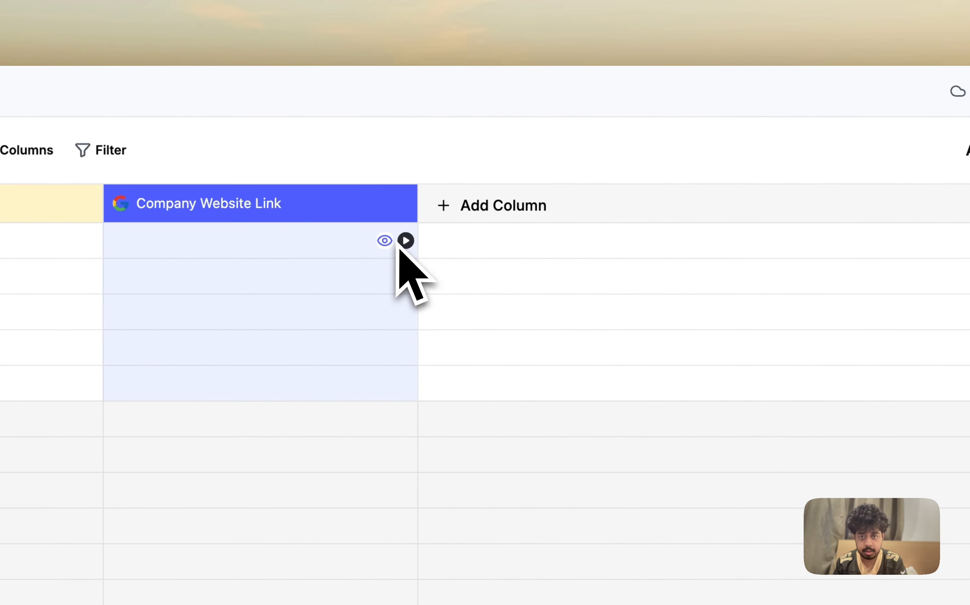
click(410, 236)
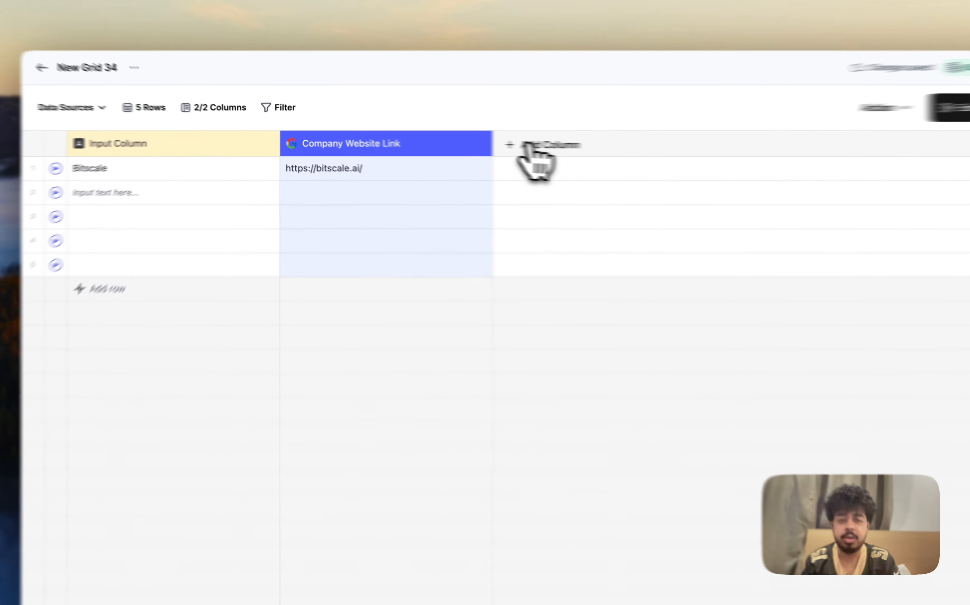
Step: Add an enrichment column, search the templates for "linkedin" and choose Google's Company Linkedin URL from Company Name
click(488, 144)
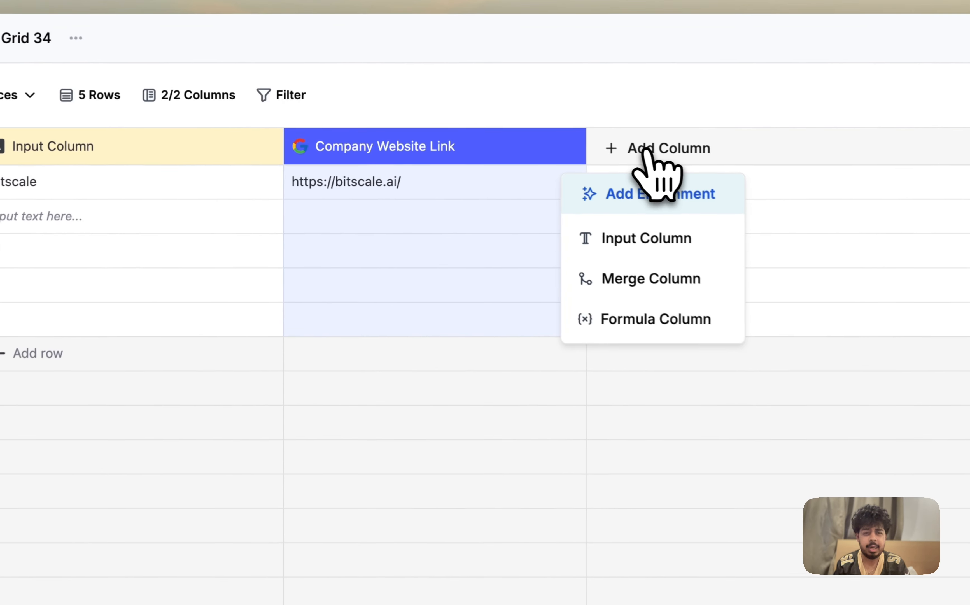
click(672, 195)
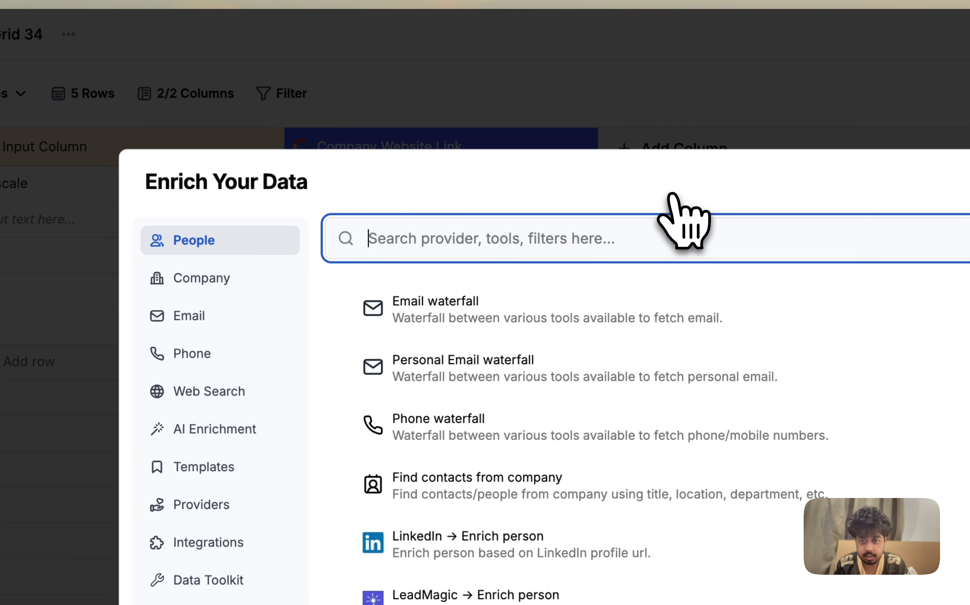
click(278, 412)
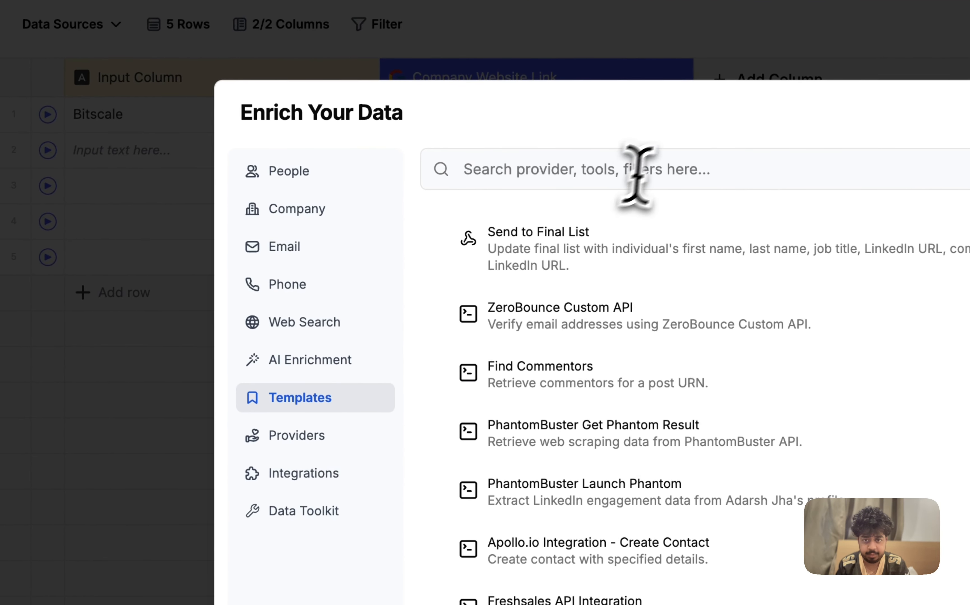
text(li)
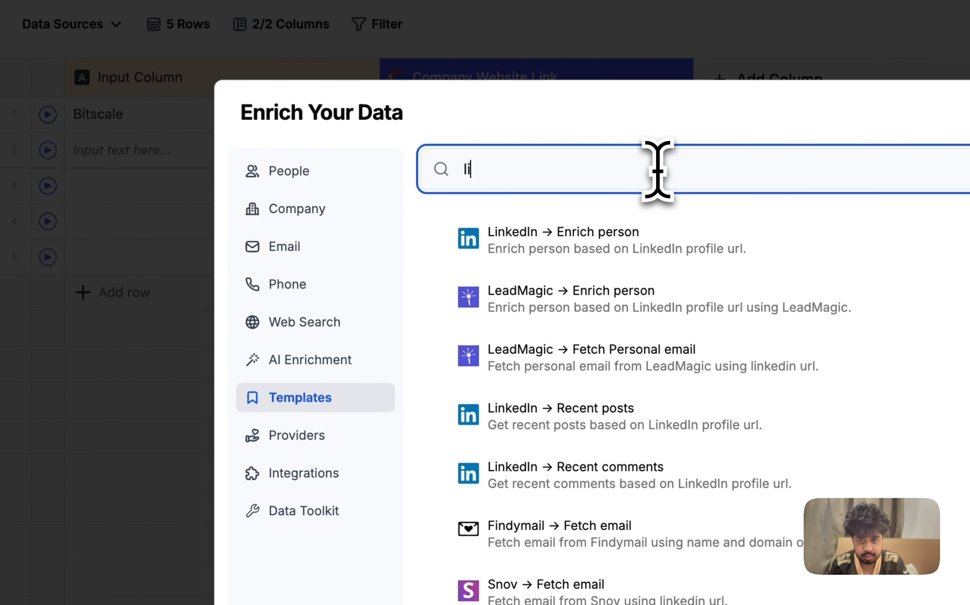
text(nkedin)
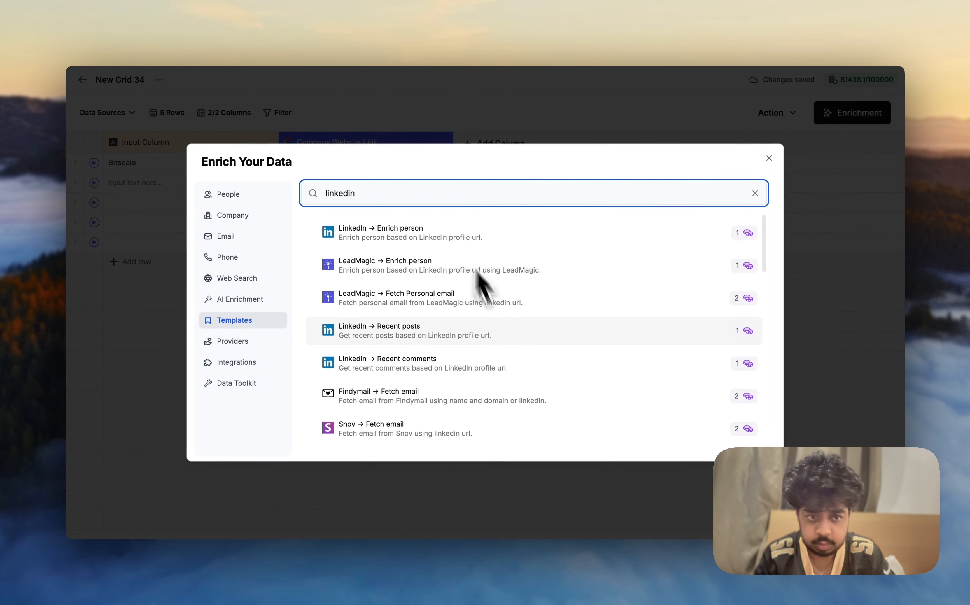
scroll(496, 312, down, 10)
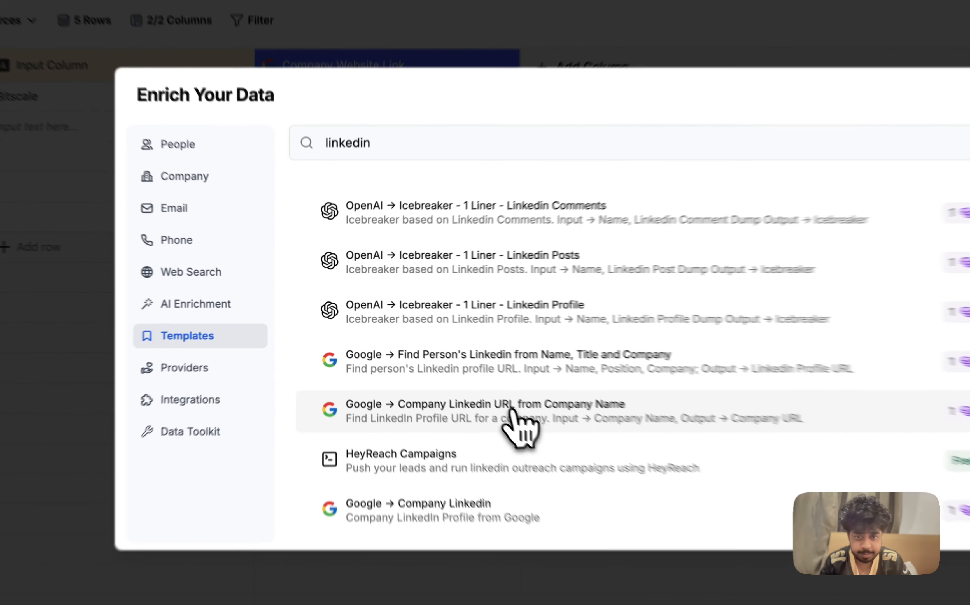
click(452, 370)
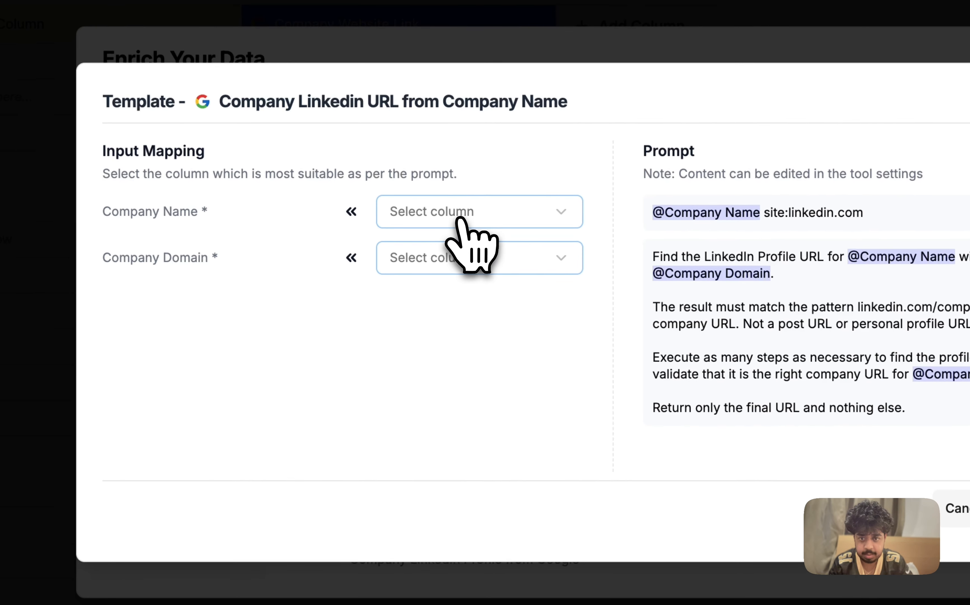
Step: Map the template's Company Name to Input Column and Company Domain to Company Website Link
click(483, 259)
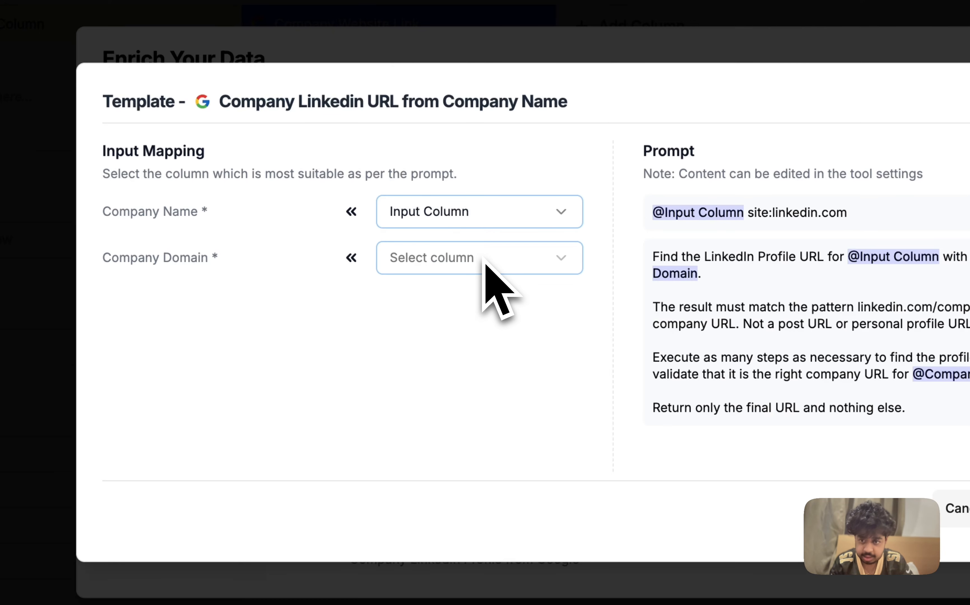
click(474, 266)
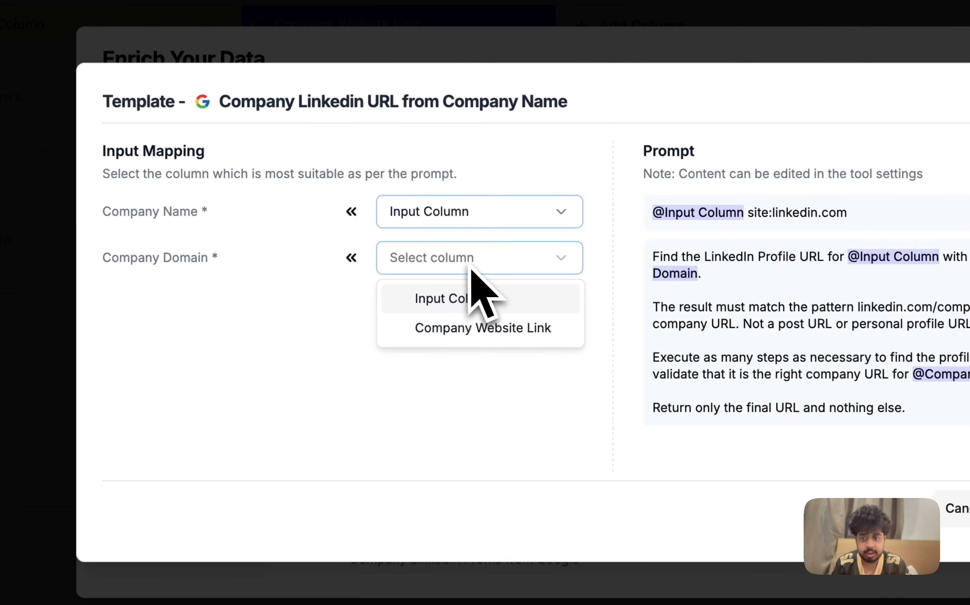
click(503, 328)
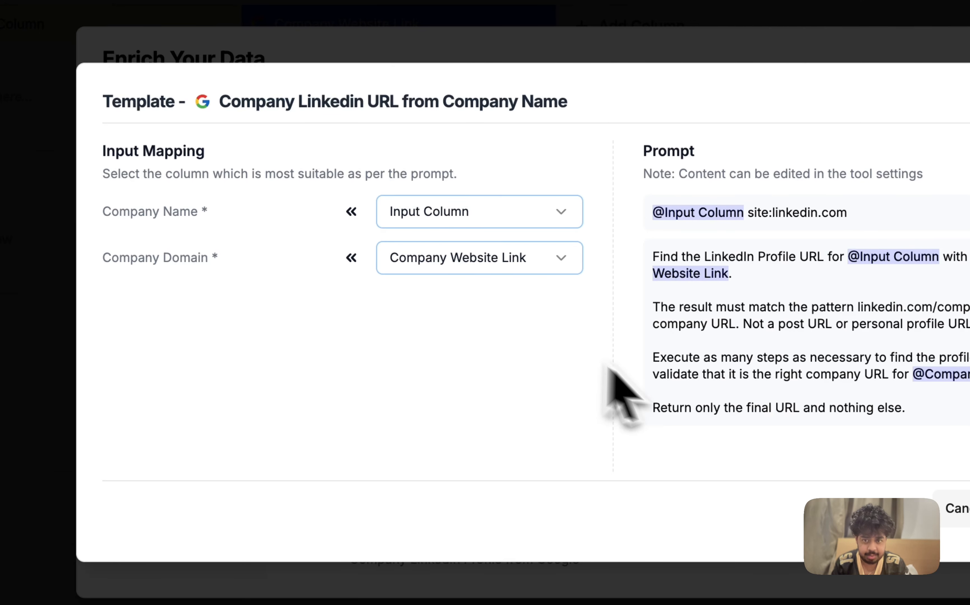
click(513, 260)
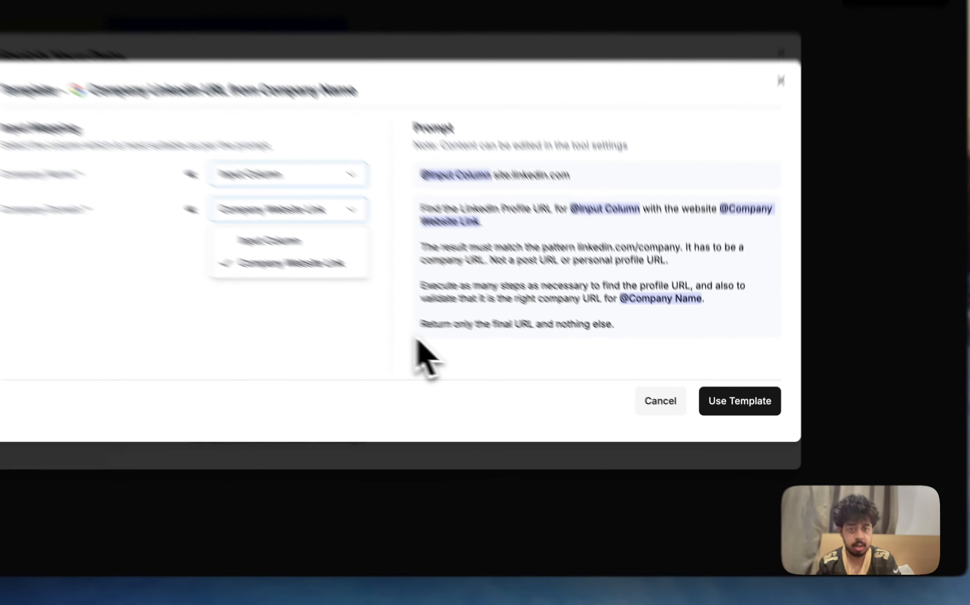
click(507, 366)
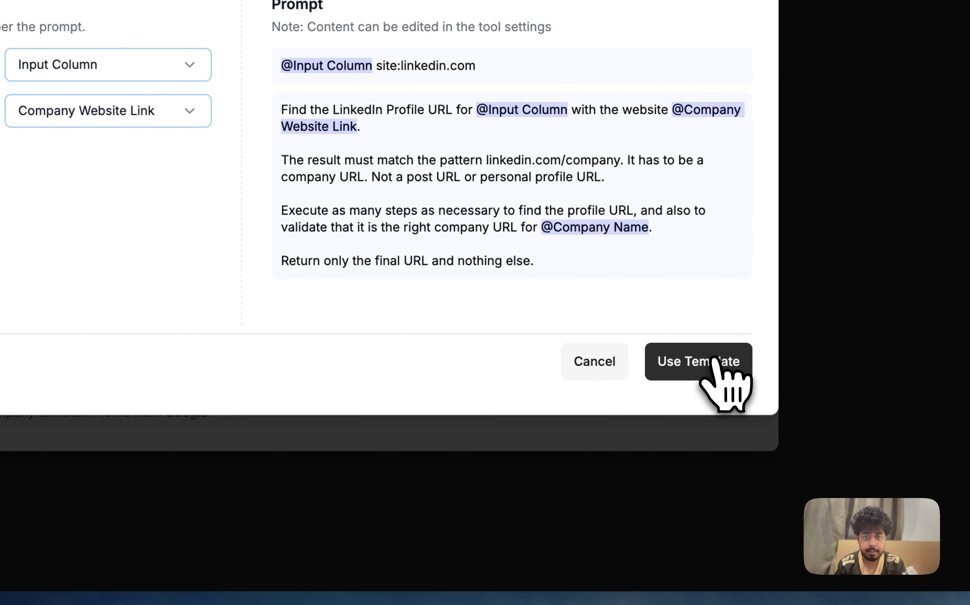
Step: Use the template to create and save the company LinkedIn URL column, and run it for the Bitscale row
click(712, 360)
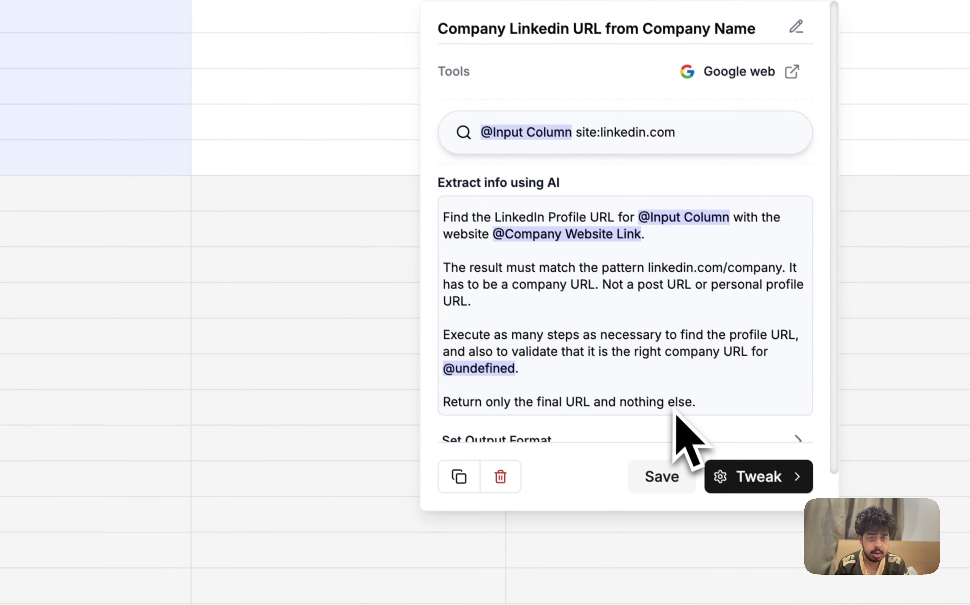
click(671, 468)
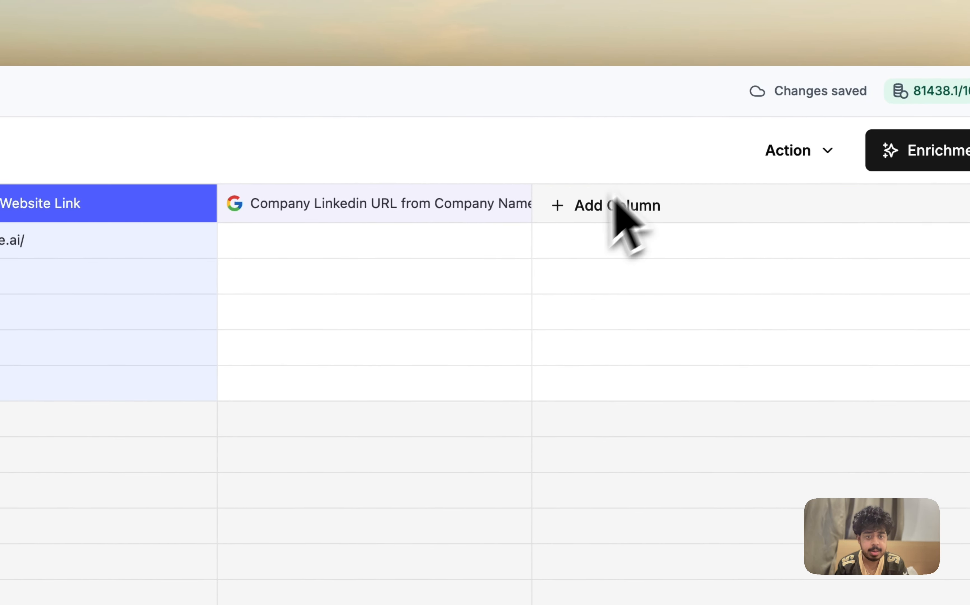
click(520, 240)
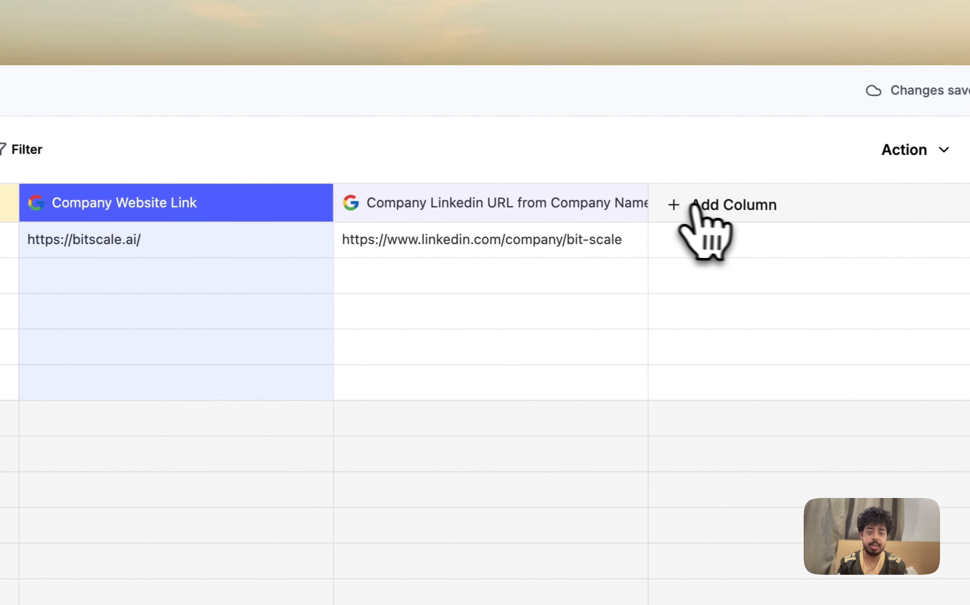
Step: Add a Find contacts from company enrichment column with Website set to Company Website Link
click(705, 211)
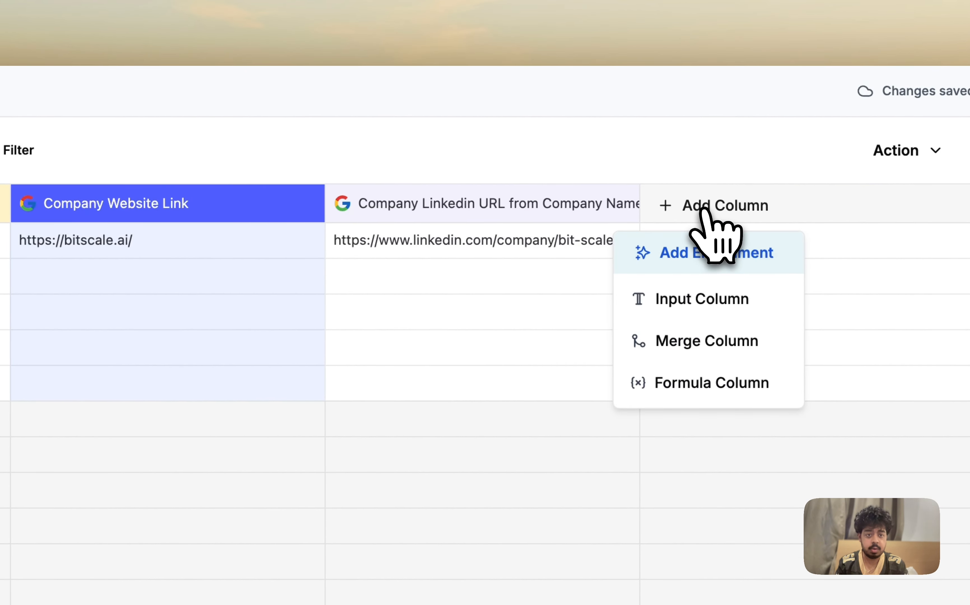
click(703, 250)
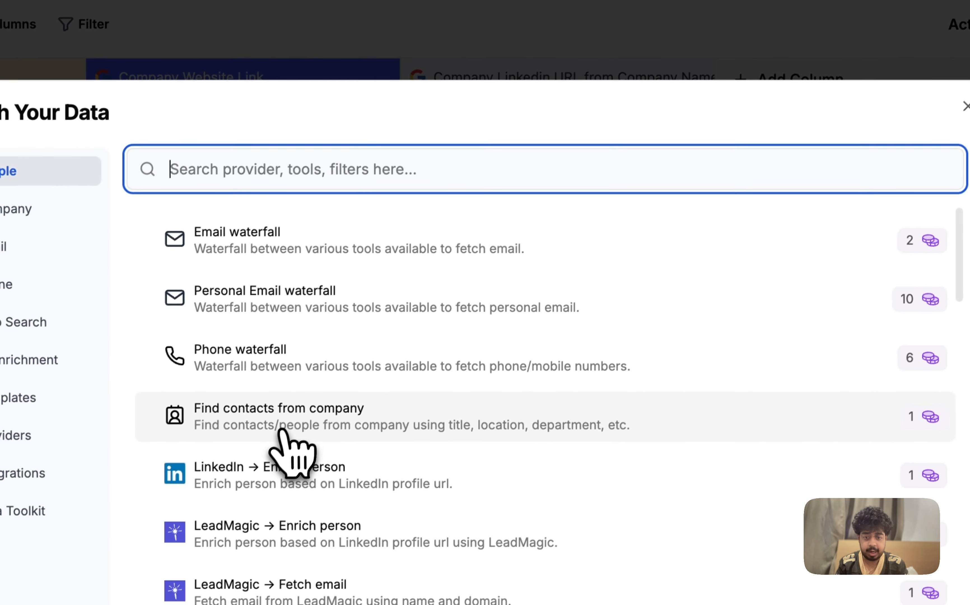
click(231, 558)
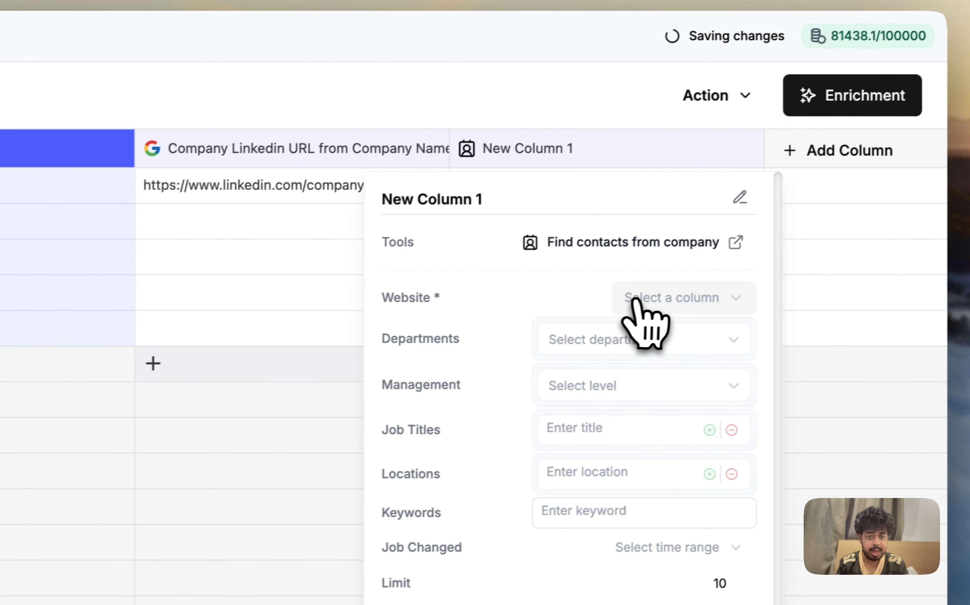
click(920, 221)
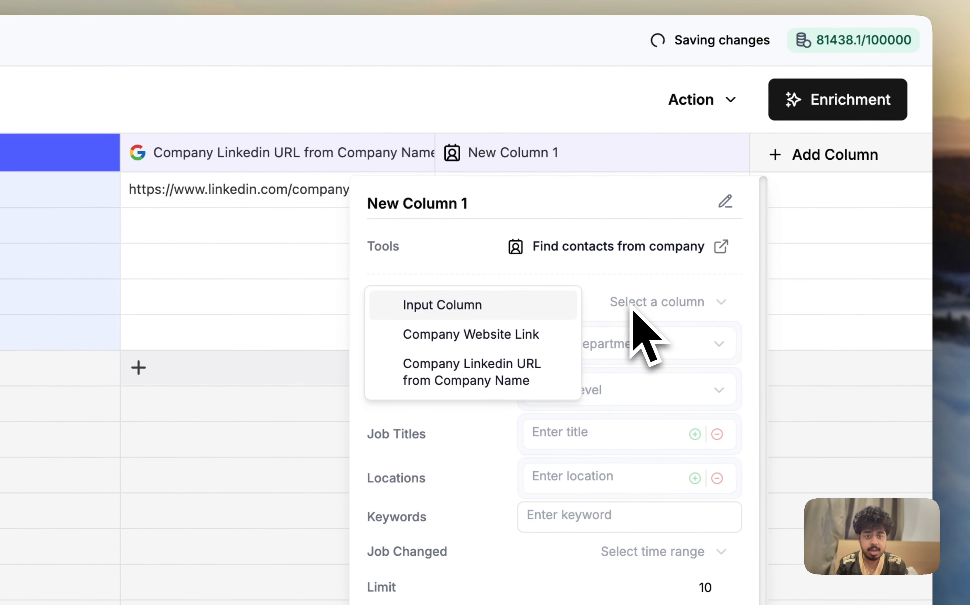
click(491, 341)
Step: Rename the new contacts column to "Find Decision Makers"
click(489, 207)
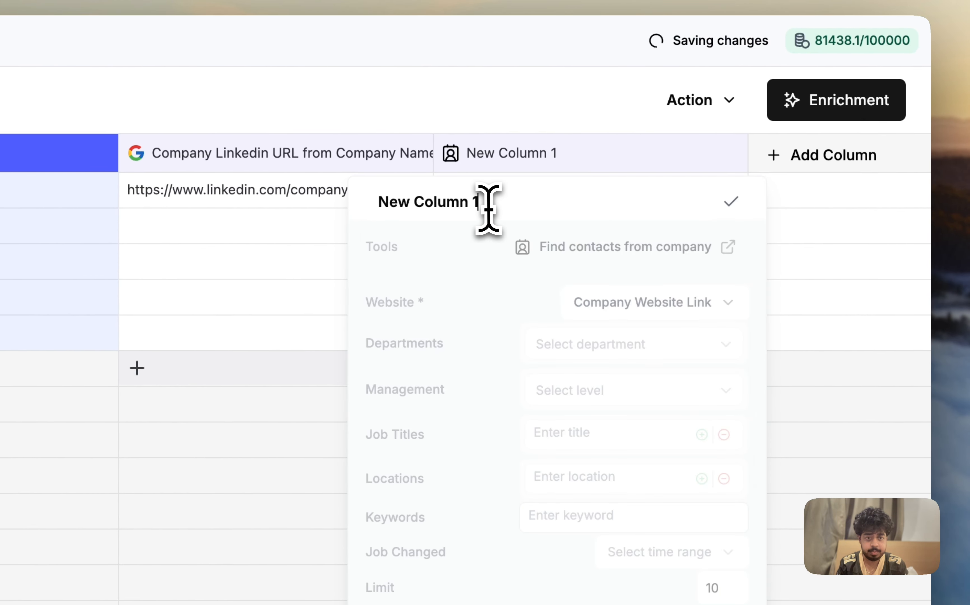
text(Find)
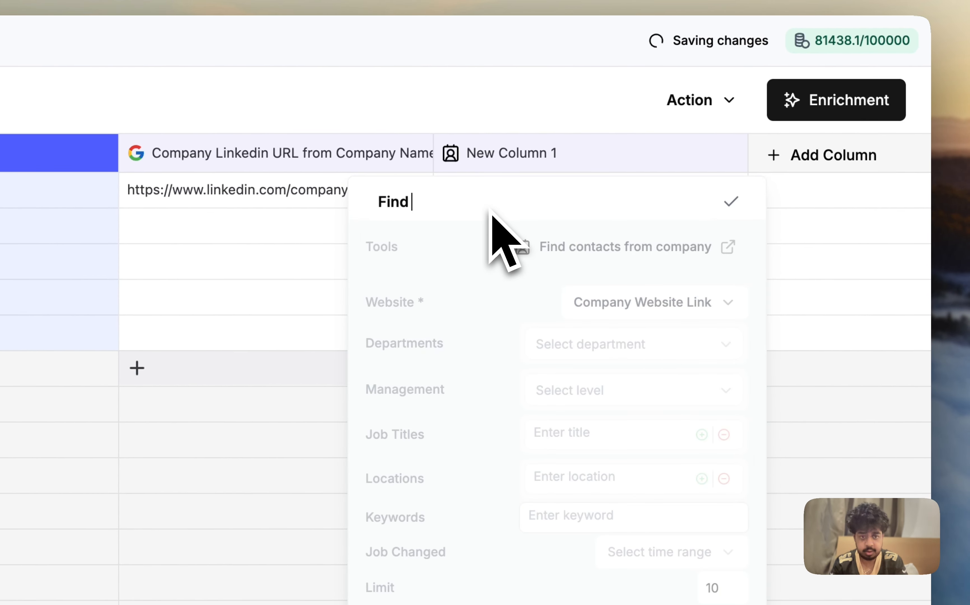
text( Decision Makers)
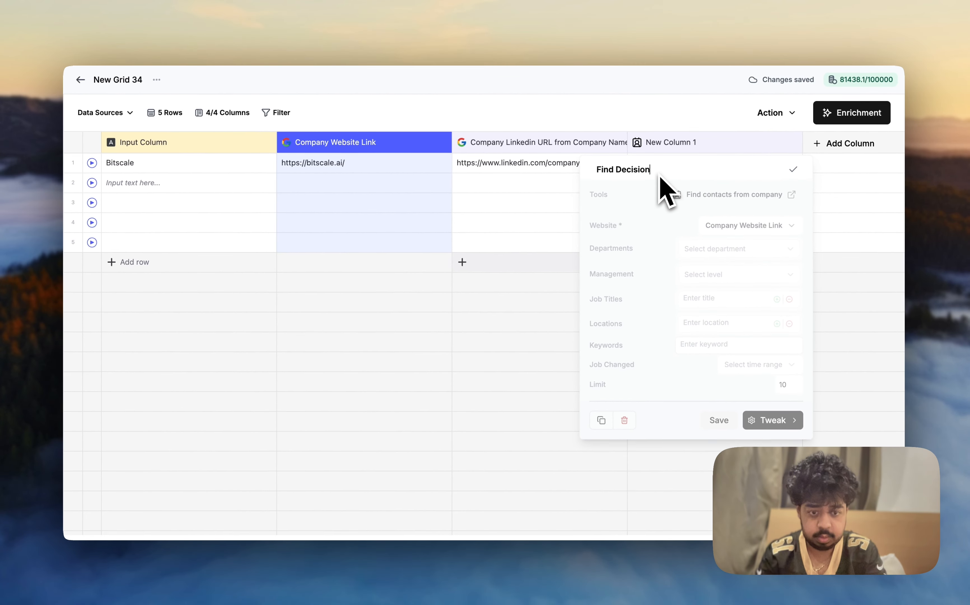
key(Return)
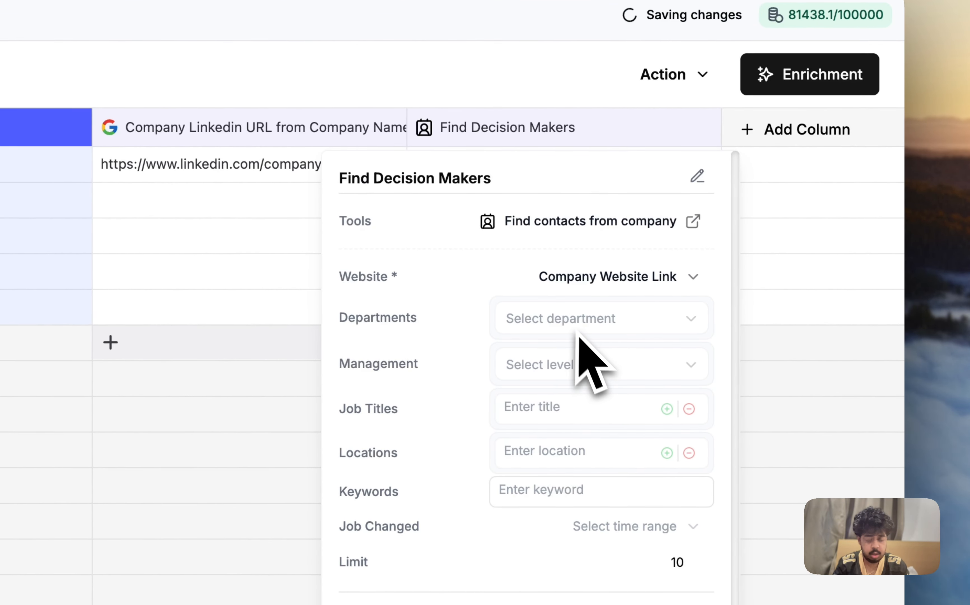
Step: Include C-Suite as the department filter for the Find Decision Makers column
click(569, 325)
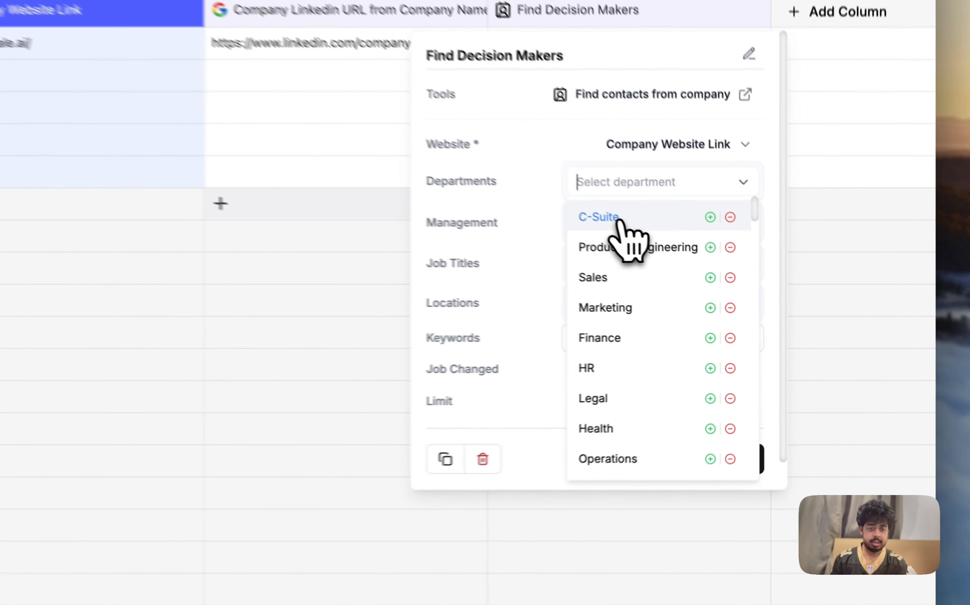
click(716, 270)
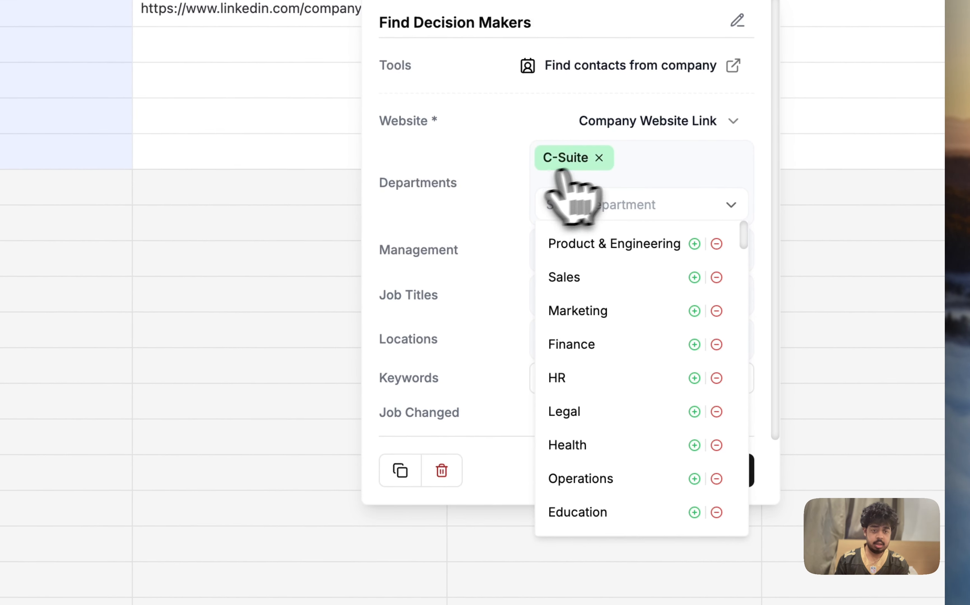
click(599, 158)
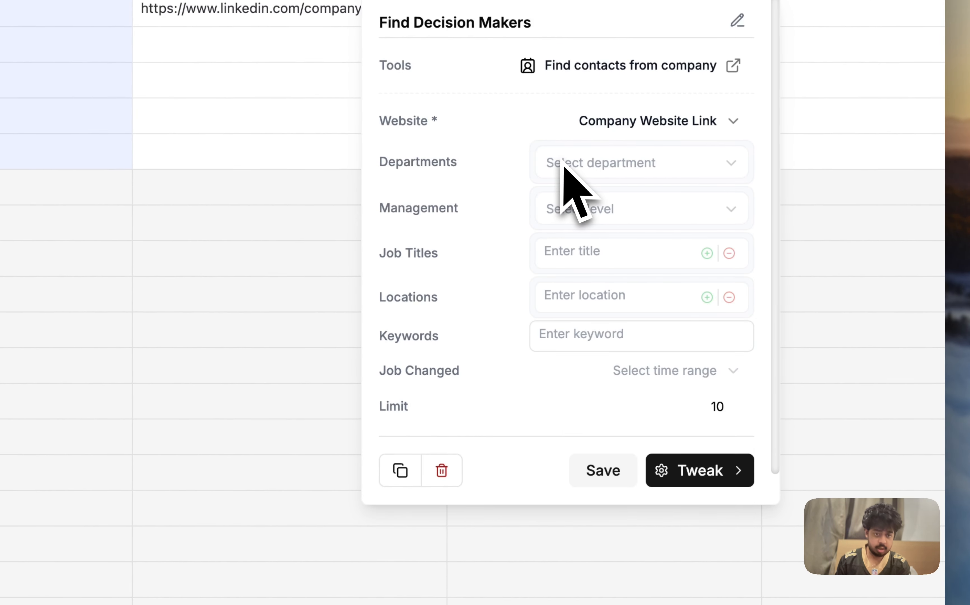
click(591, 173)
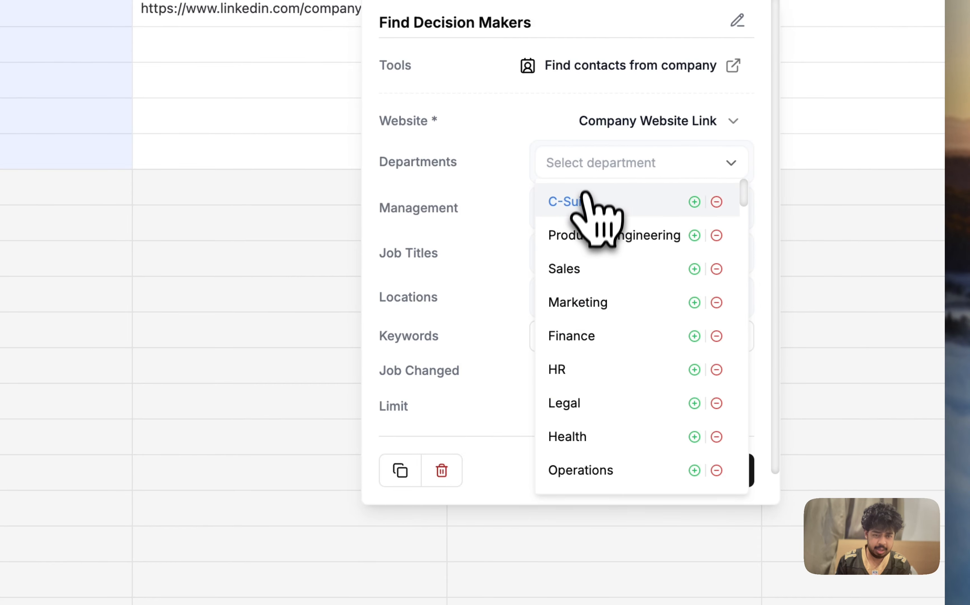
click(583, 212)
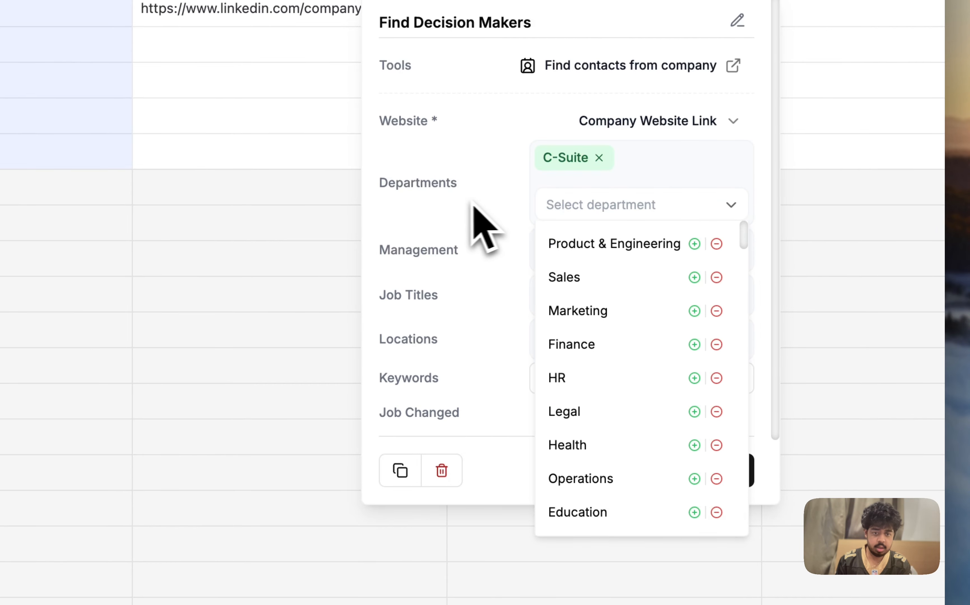
click(462, 205)
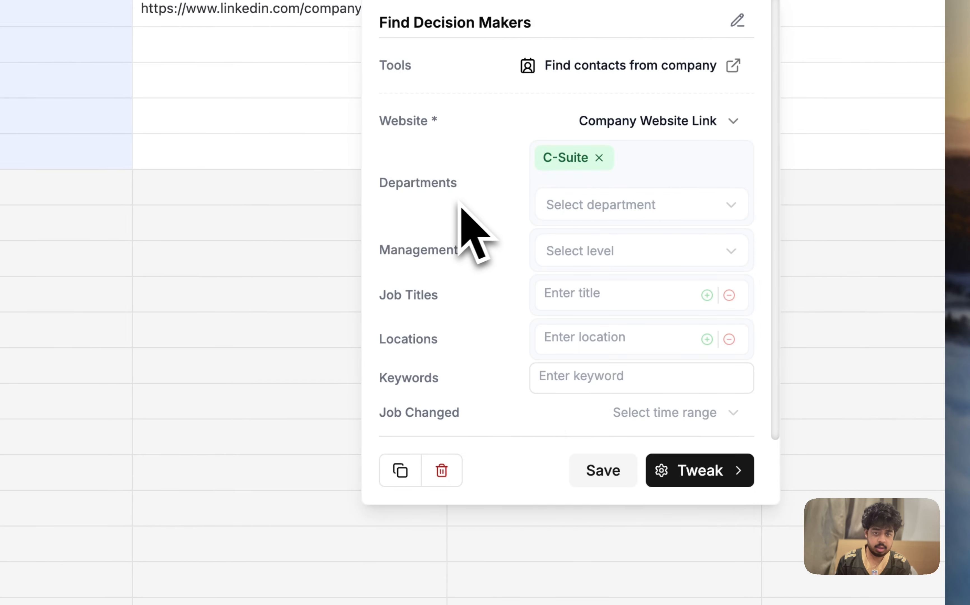
Step: Include Founder/Owner, C-Level, Vice President and Head as the management levels for the Find Decision Makers column
click(595, 256)
click(597, 289)
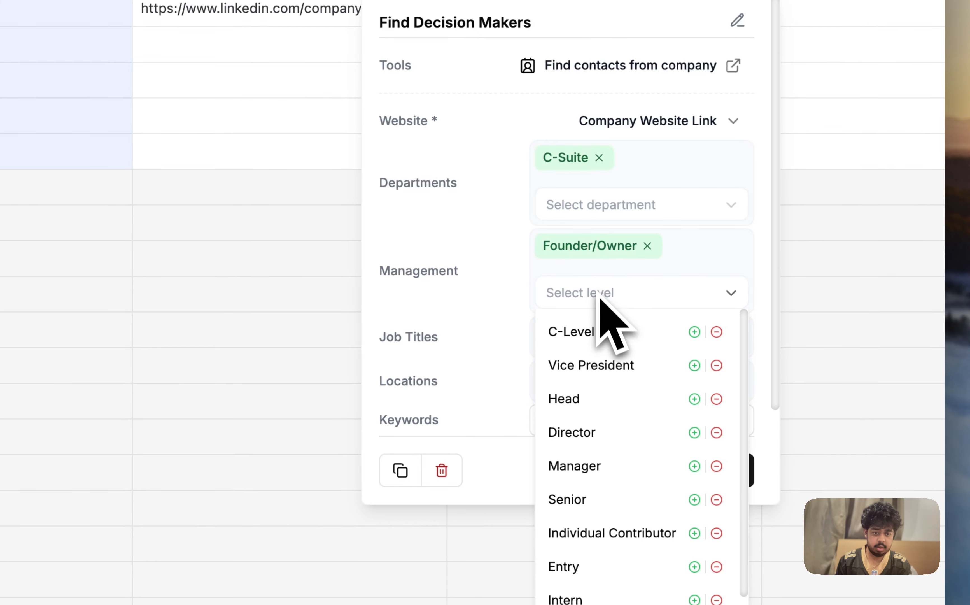
click(606, 329)
click(607, 362)
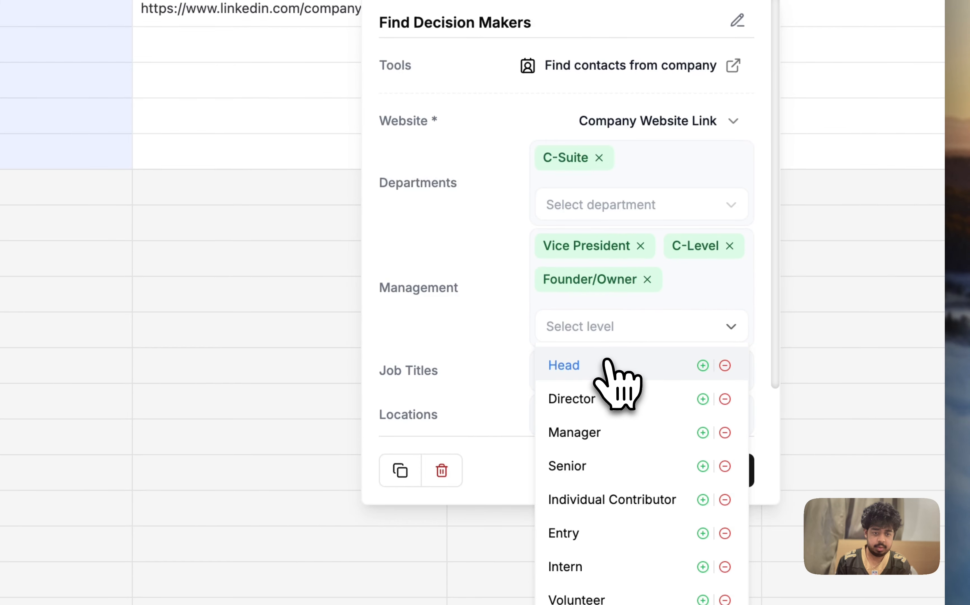
click(600, 377)
click(459, 340)
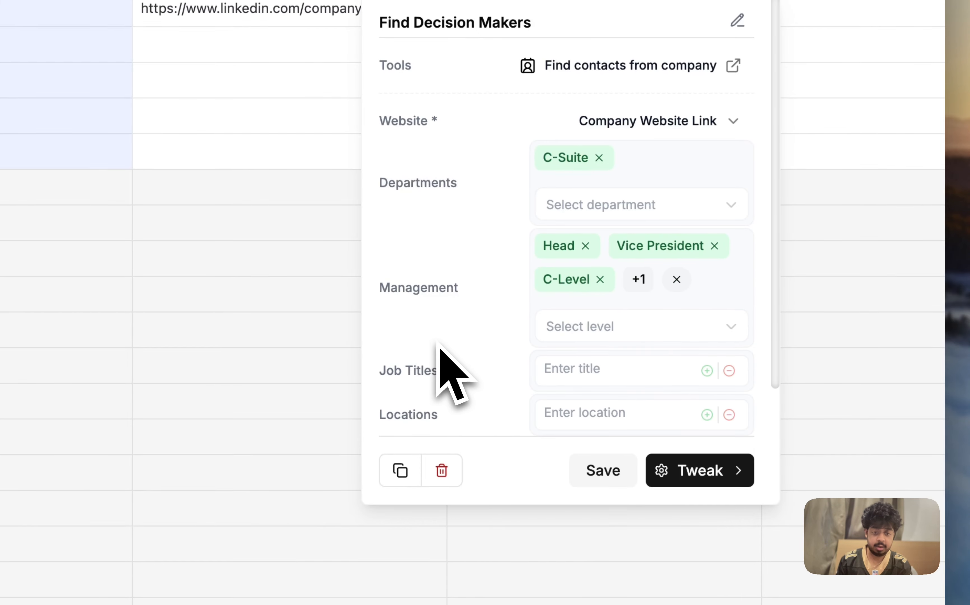
Step: Save the Find Decision Makers column and run it for the Bitscale row
scroll(440, 347, down, 5)
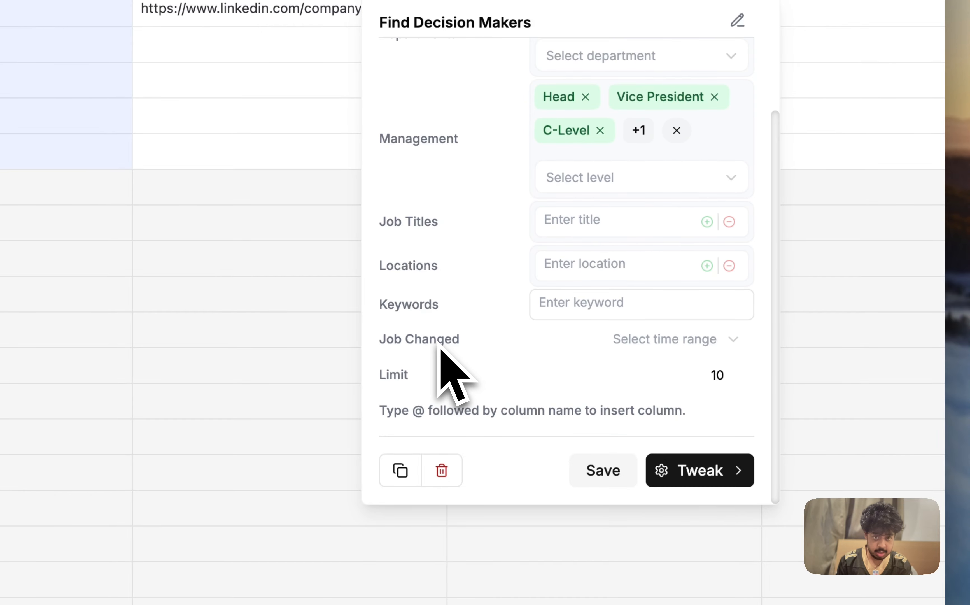
click(594, 471)
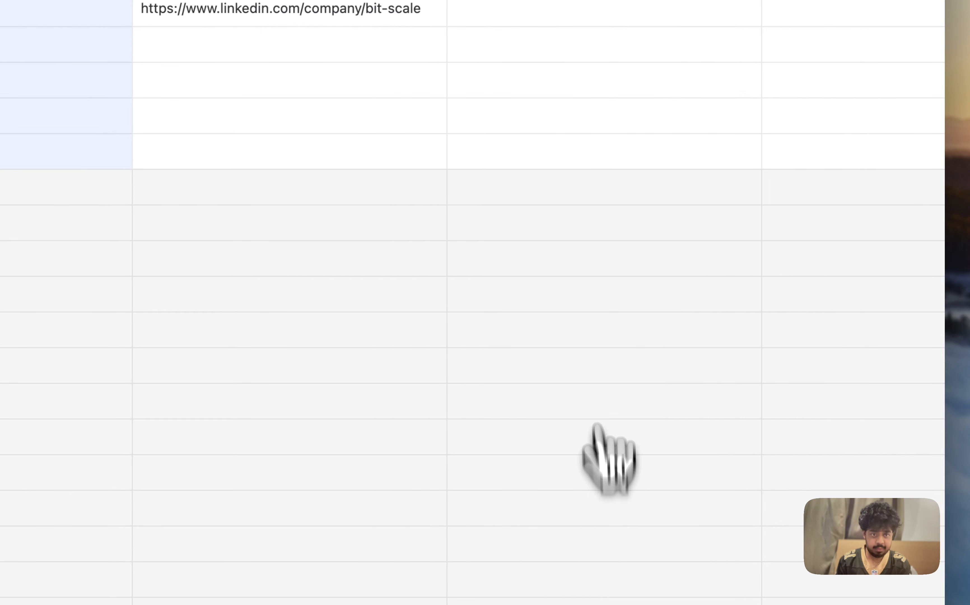
click(735, 197)
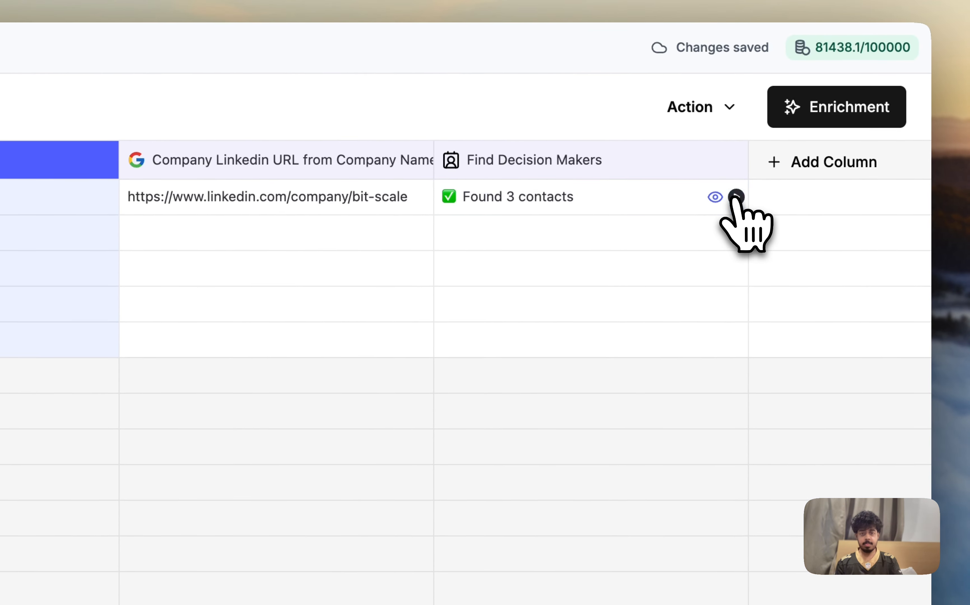
Step: Examine the list of profiles found for Bitscale in the Find Decision Makers result
click(717, 197)
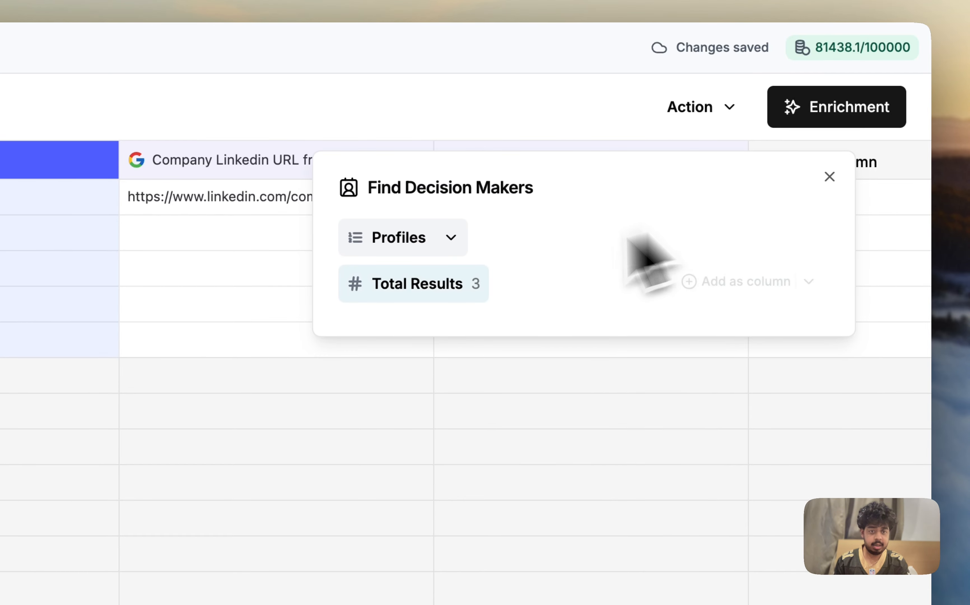
click(414, 248)
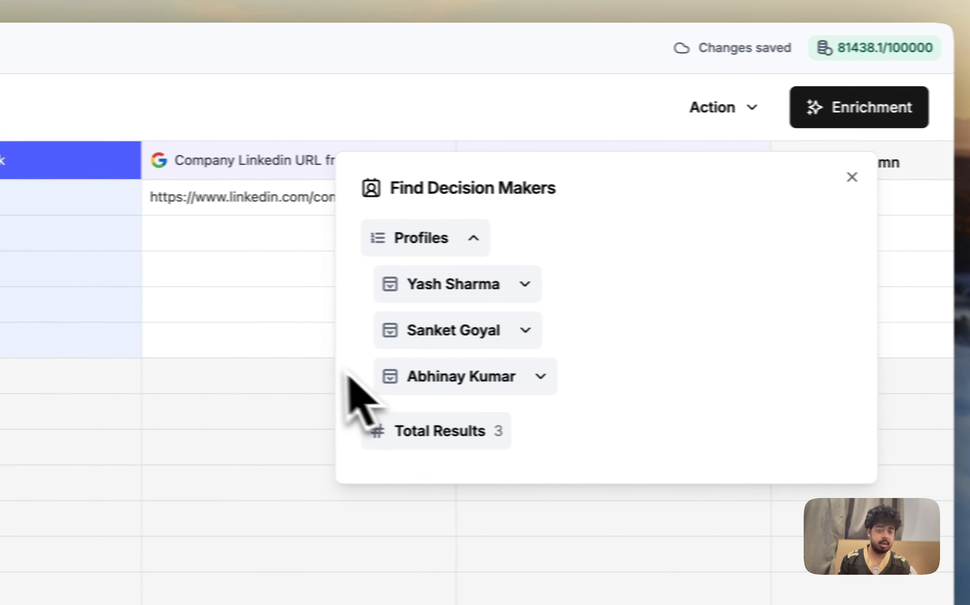
click(337, 358)
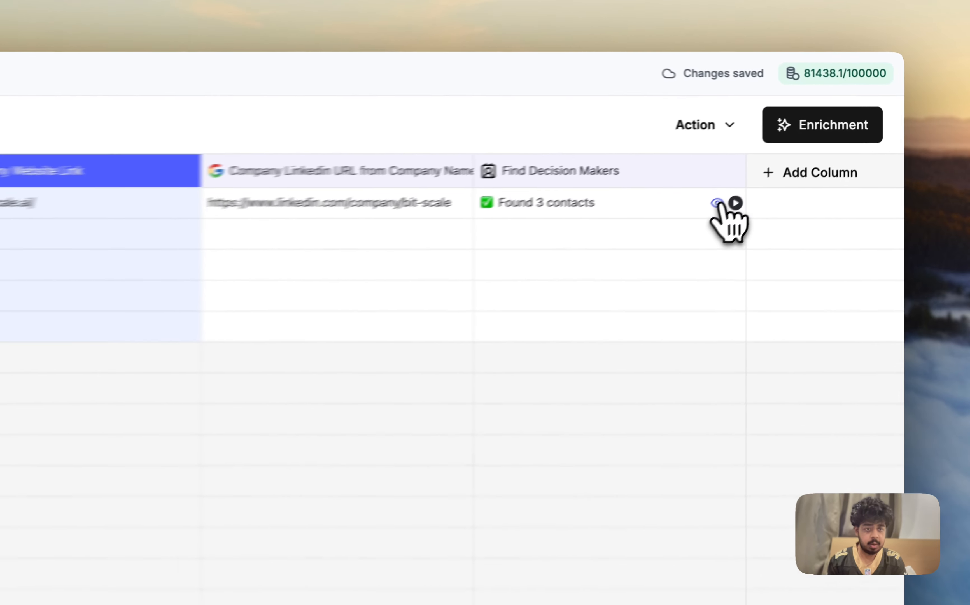
Step: Write the profiles from the Find Decision Makers result to a table, creating a new table as the target
click(785, 163)
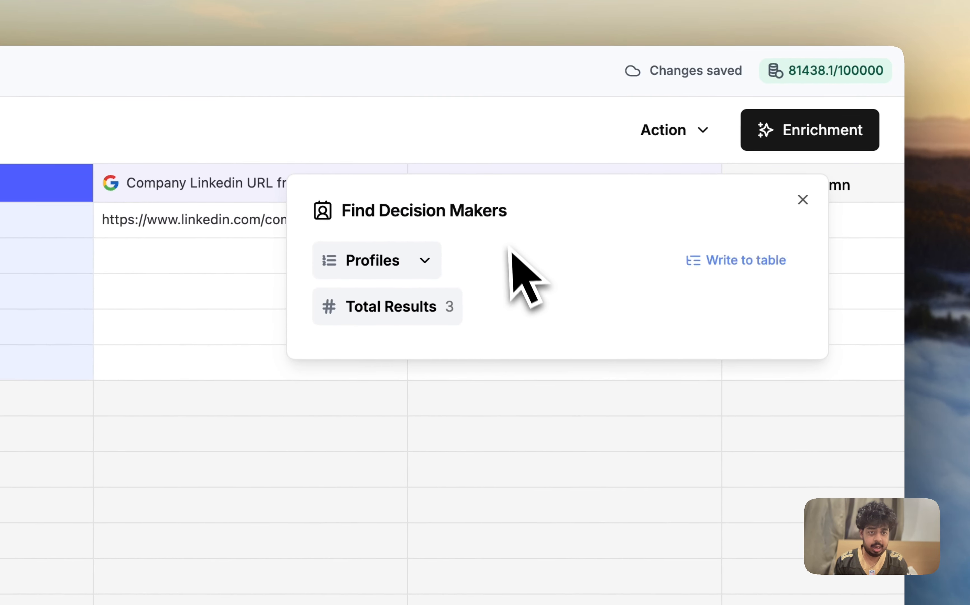
click(737, 261)
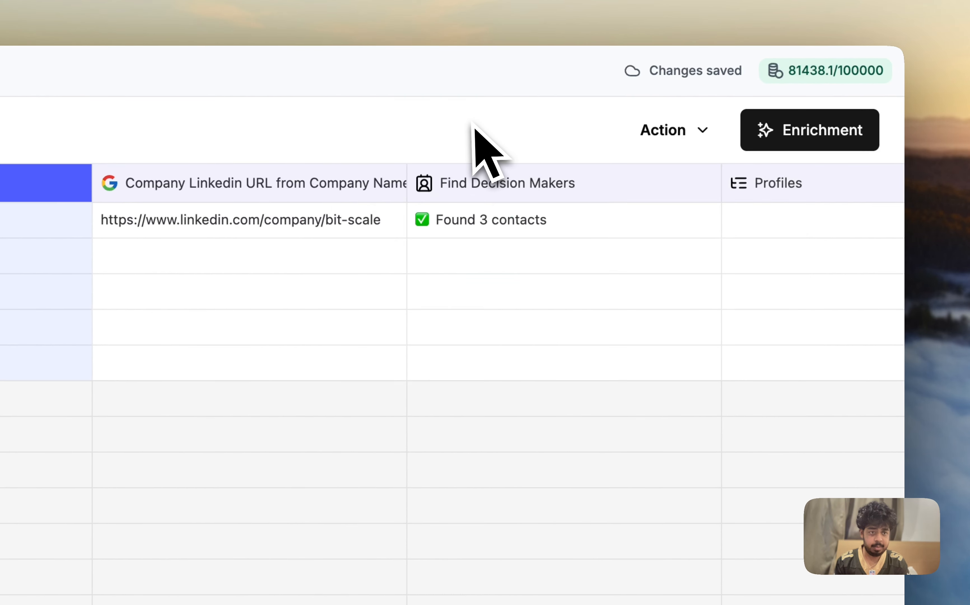
click(798, 187)
click(640, 303)
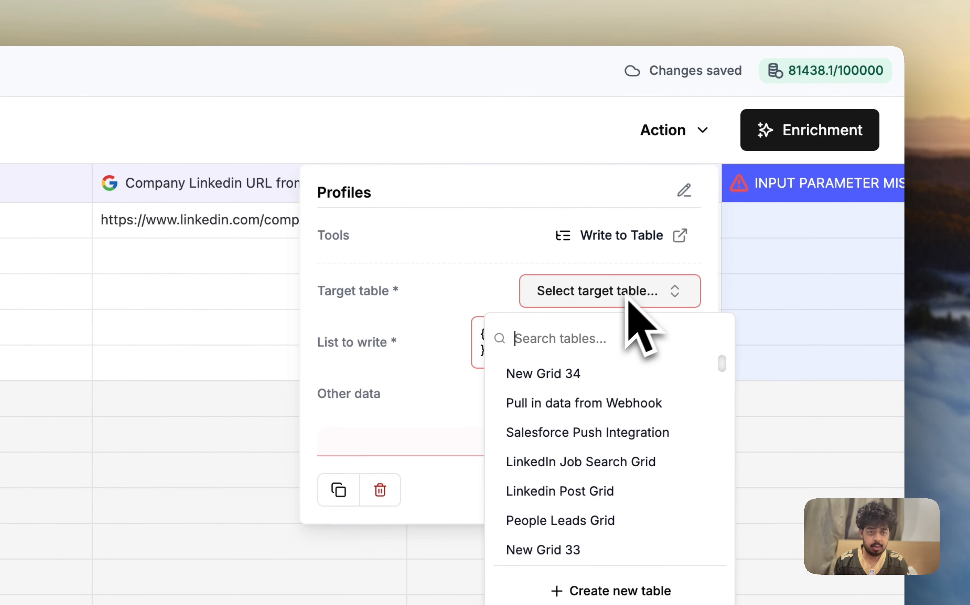
click(623, 574)
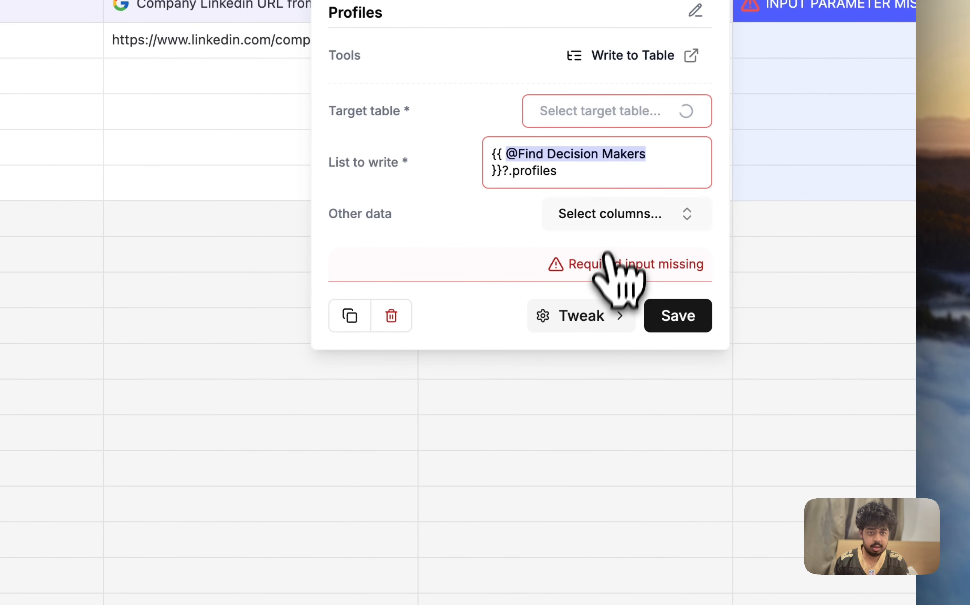
Step: Include Company Website Link and Company Linkedin URL from Company Name as other data in the Profiles column
click(605, 213)
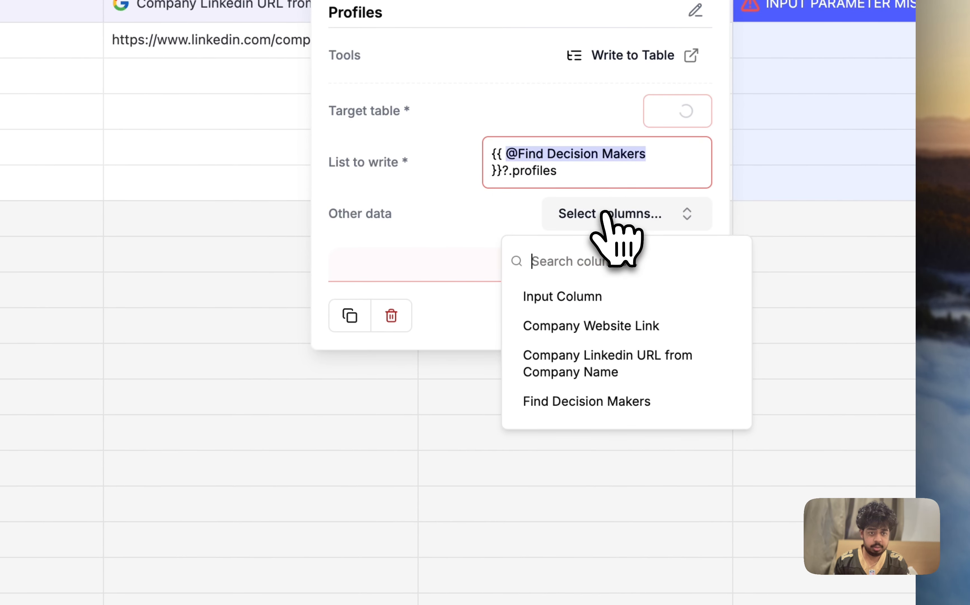
click(631, 329)
click(642, 363)
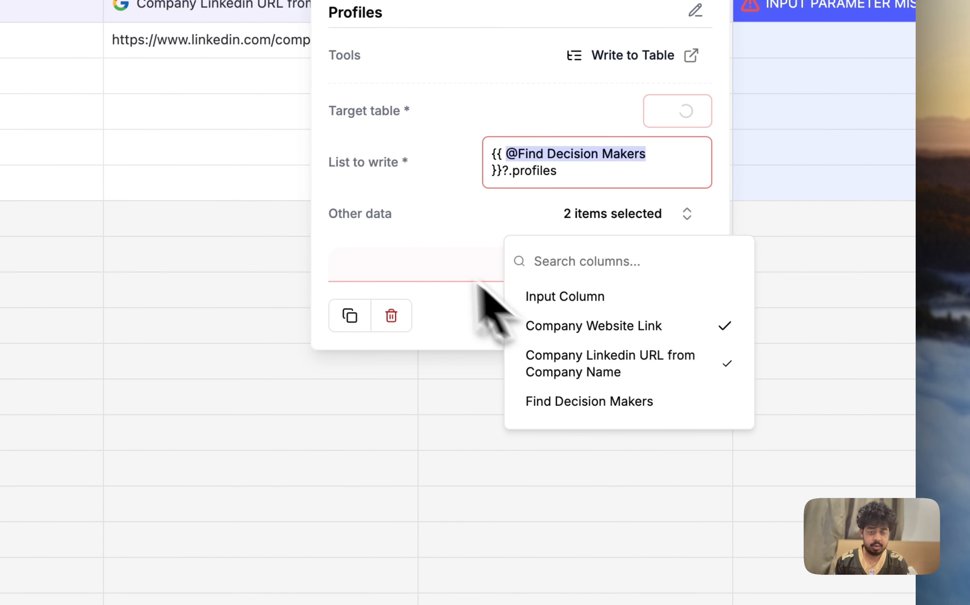
click(431, 246)
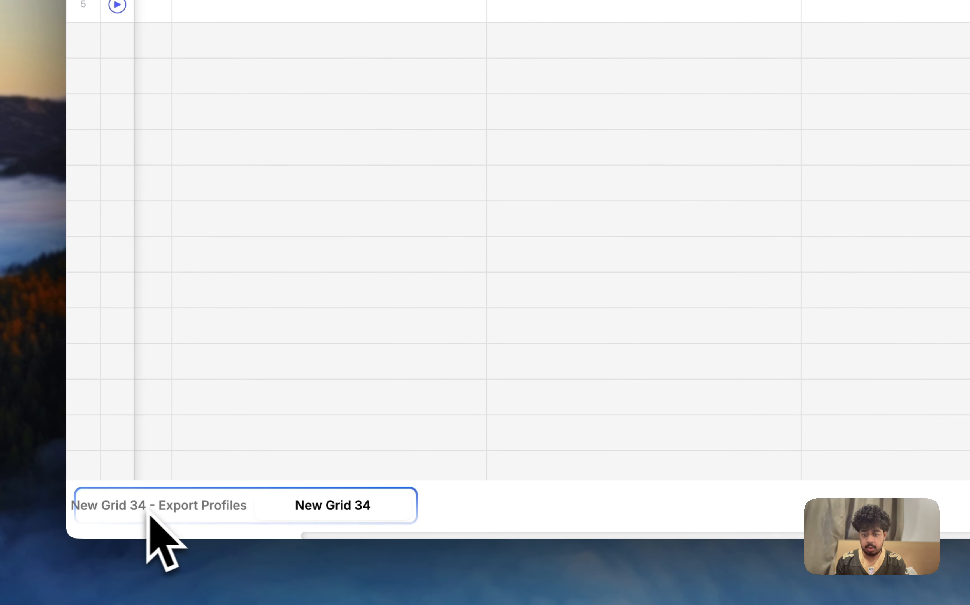
Step: Switch to the New Grid 34 - Export Profiles grid and open the source details of an imported record
click(184, 505)
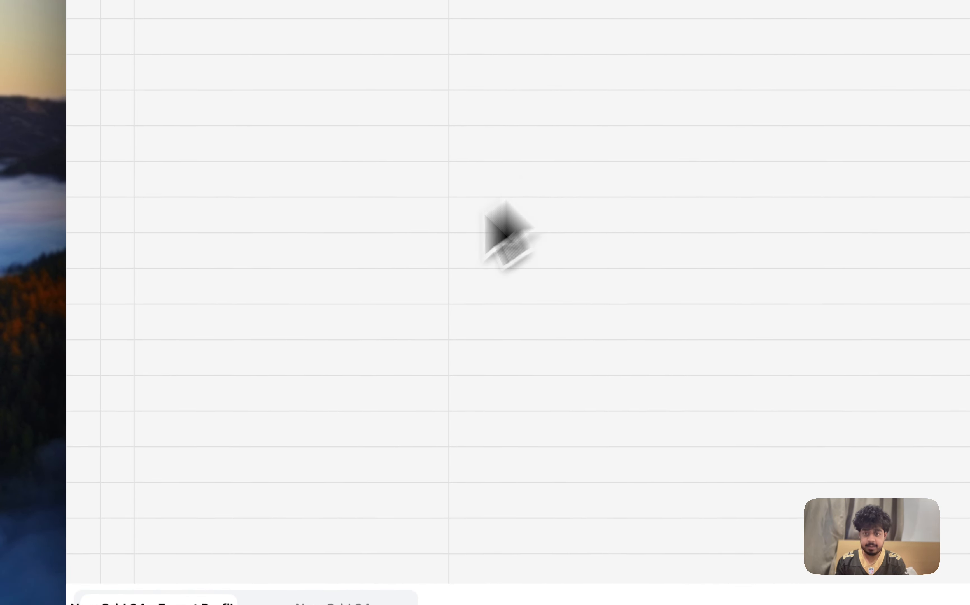
click(332, 603)
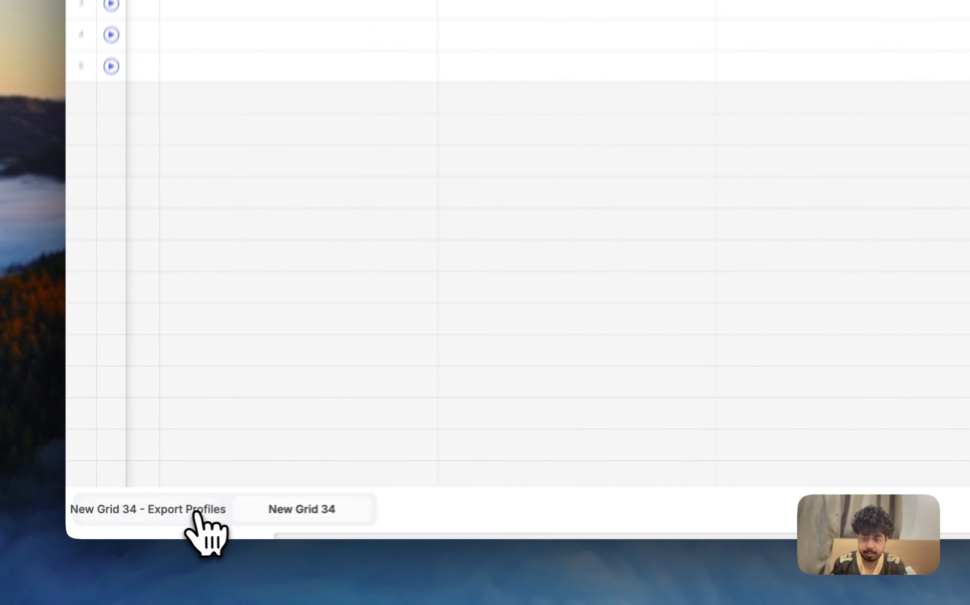
click(154, 520)
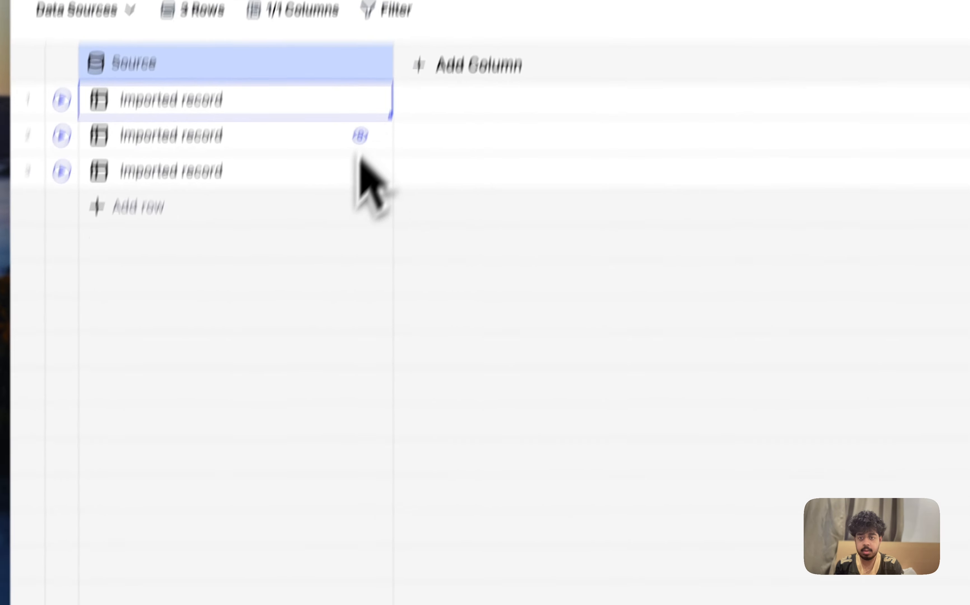
click(334, 250)
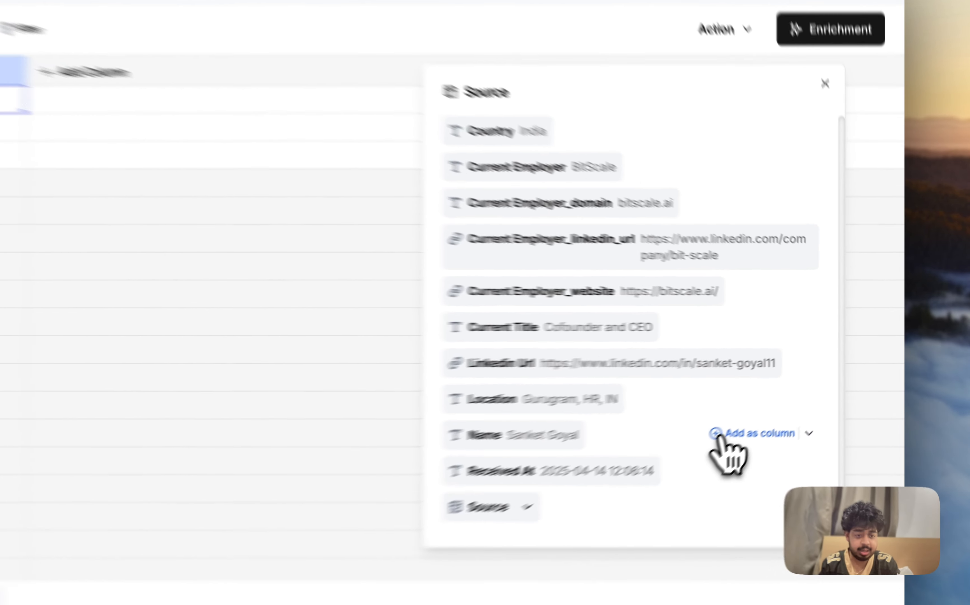
Step: Add the source's Name, Current Title, Current Employer_website, Current Employer and Linkedin Url fields as columns, and close the record details
click(774, 400)
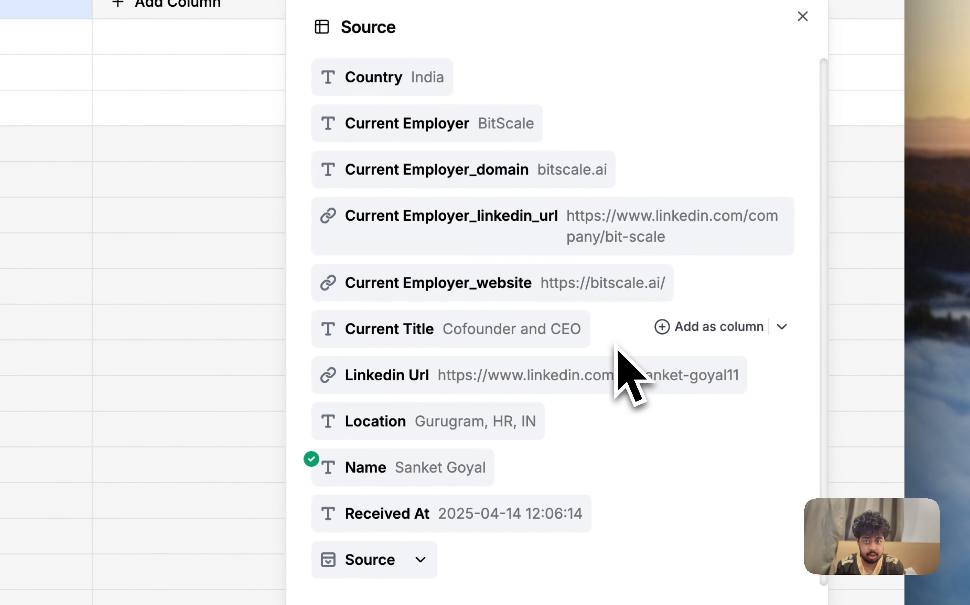
click(680, 328)
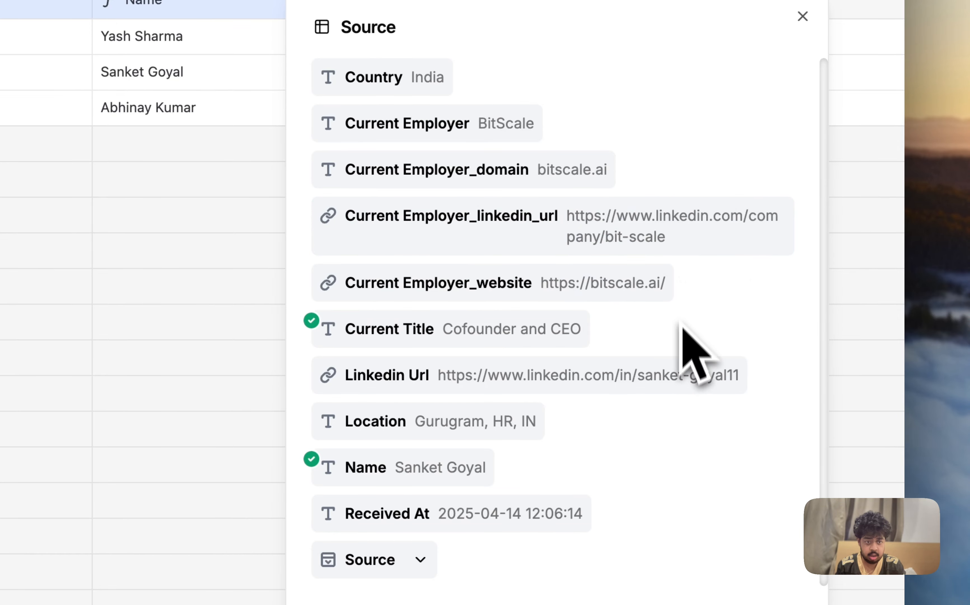
click(717, 280)
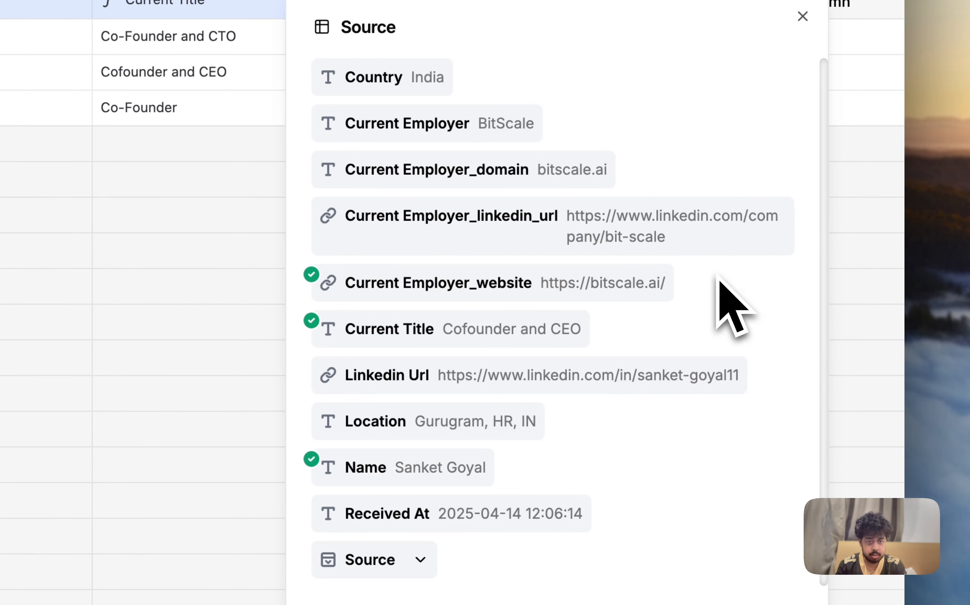
click(660, 138)
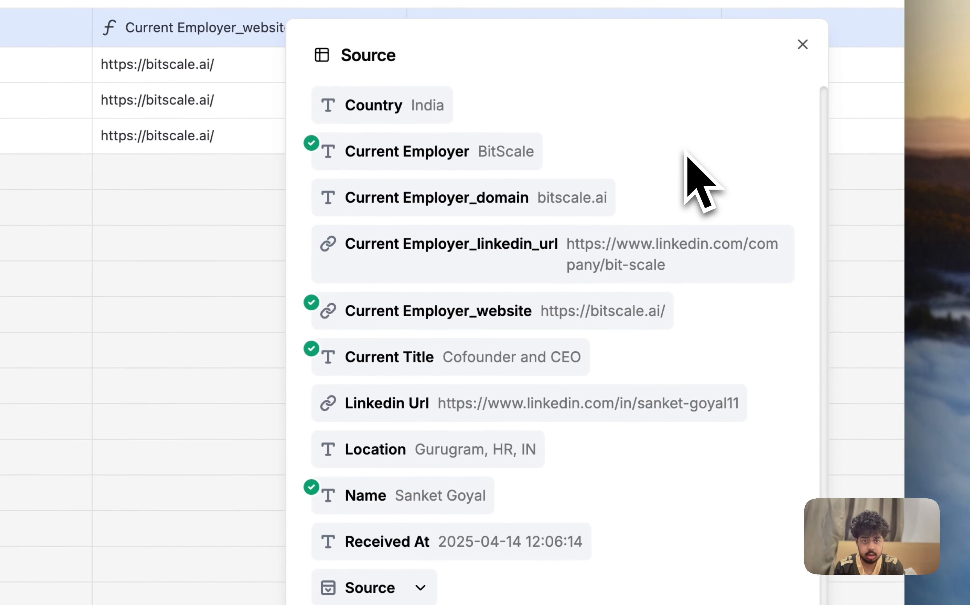
click(716, 401)
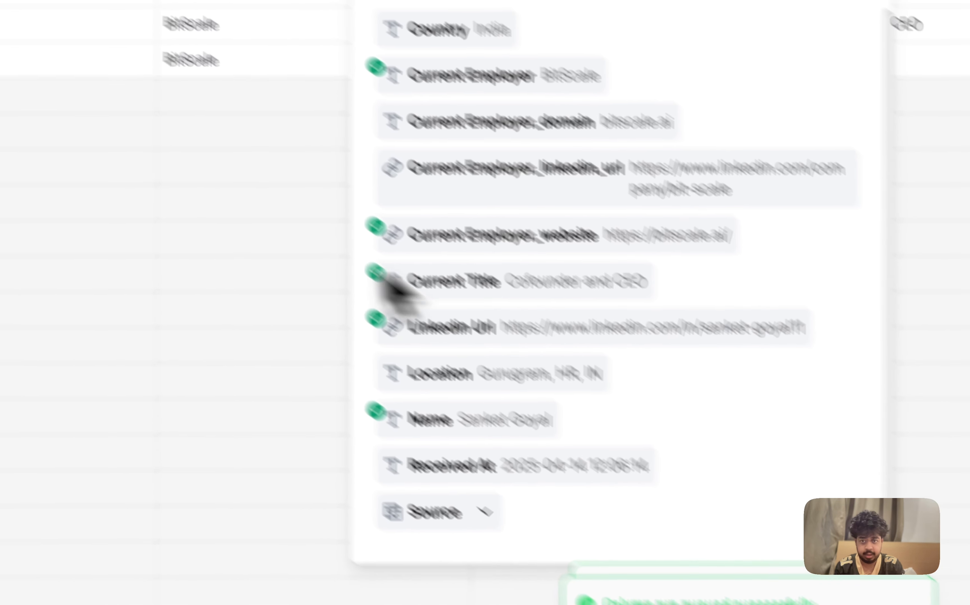
click(98, 163)
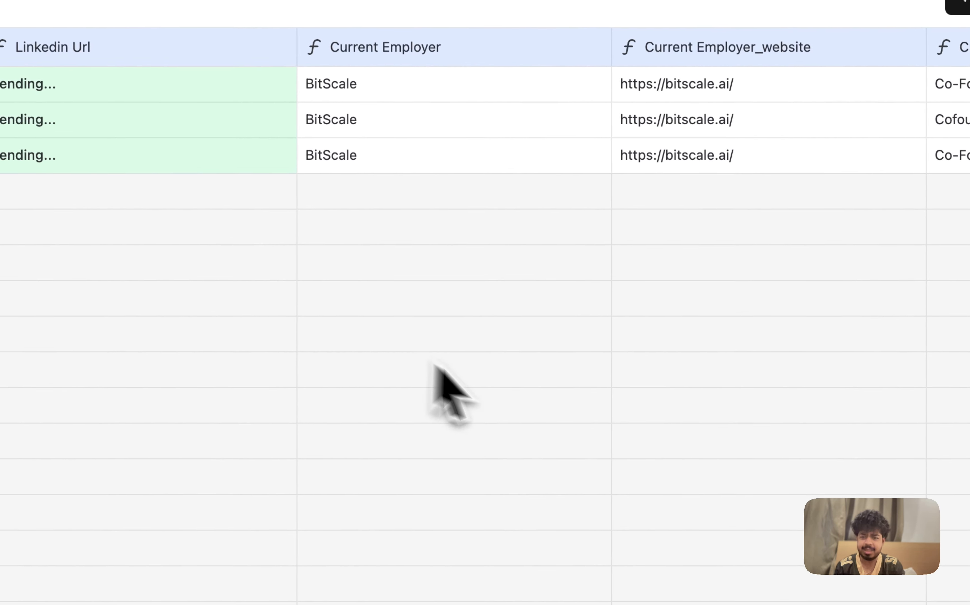
Step: Add an Email waterfall enrichment column to the Export Profiles grid
scroll(504, 400, right, 10)
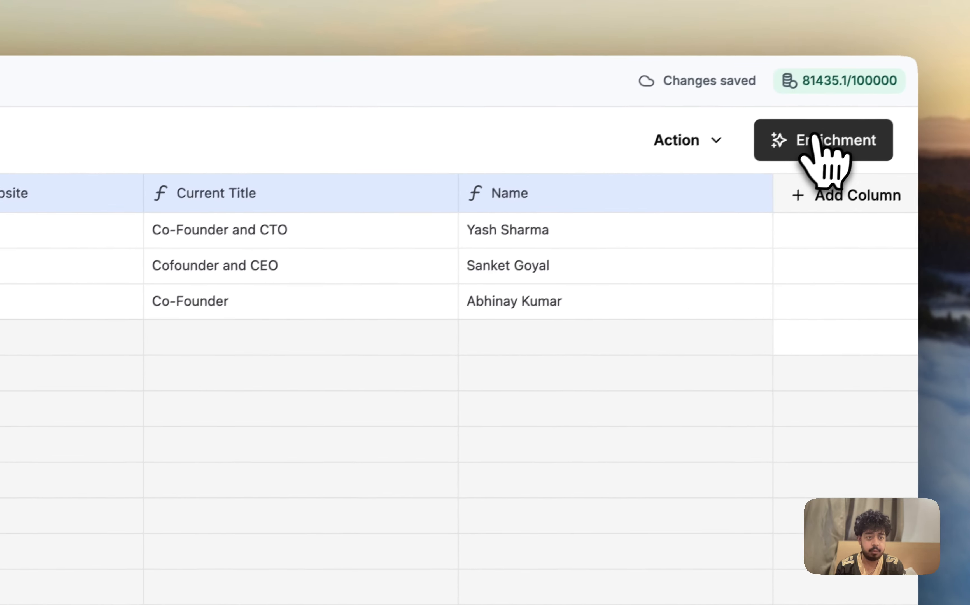
click(962, 7)
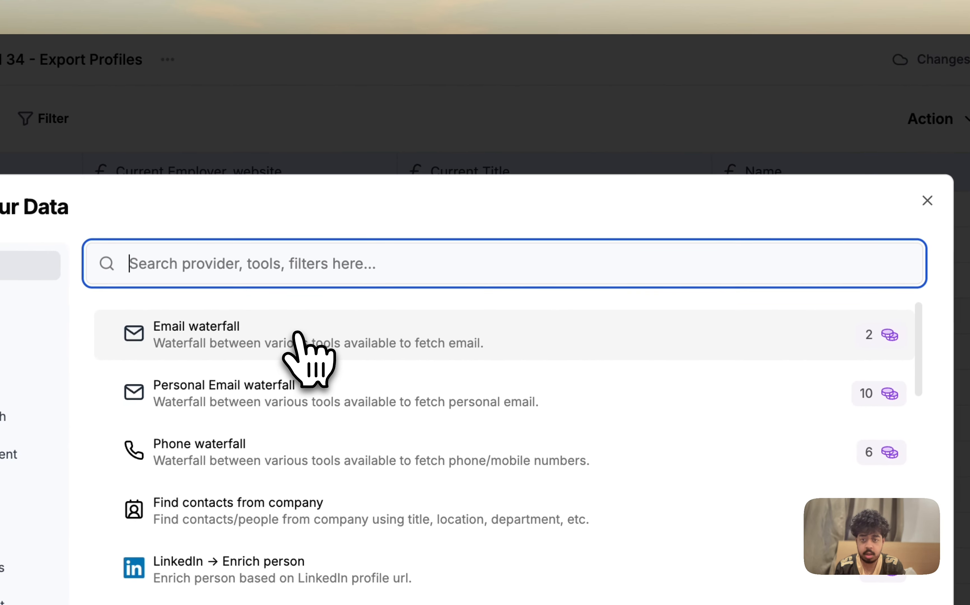
click(80, 359)
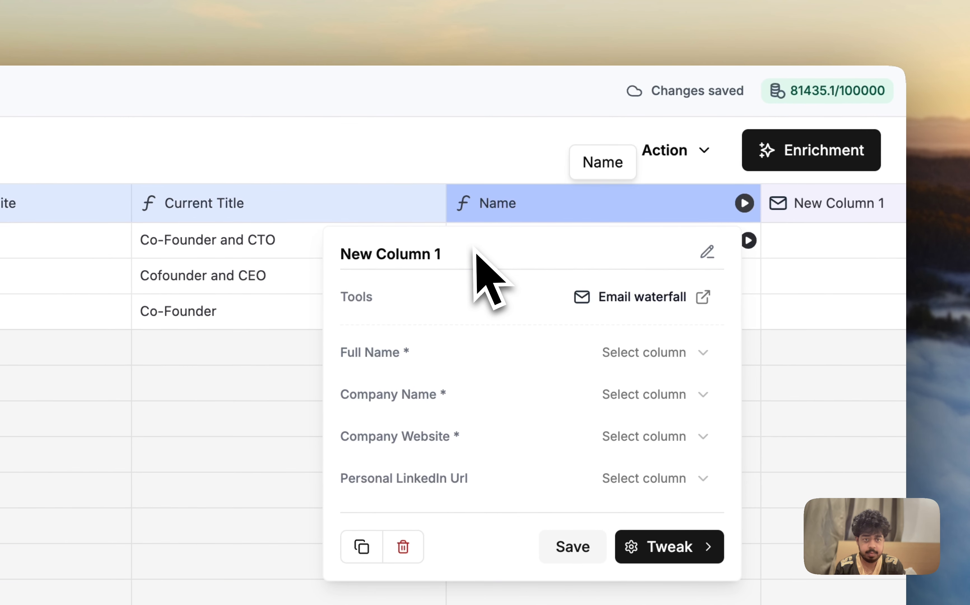
Step: Rename the new email enrichment column to "Email Wtrfll"
double_click(471, 247)
text(Em)
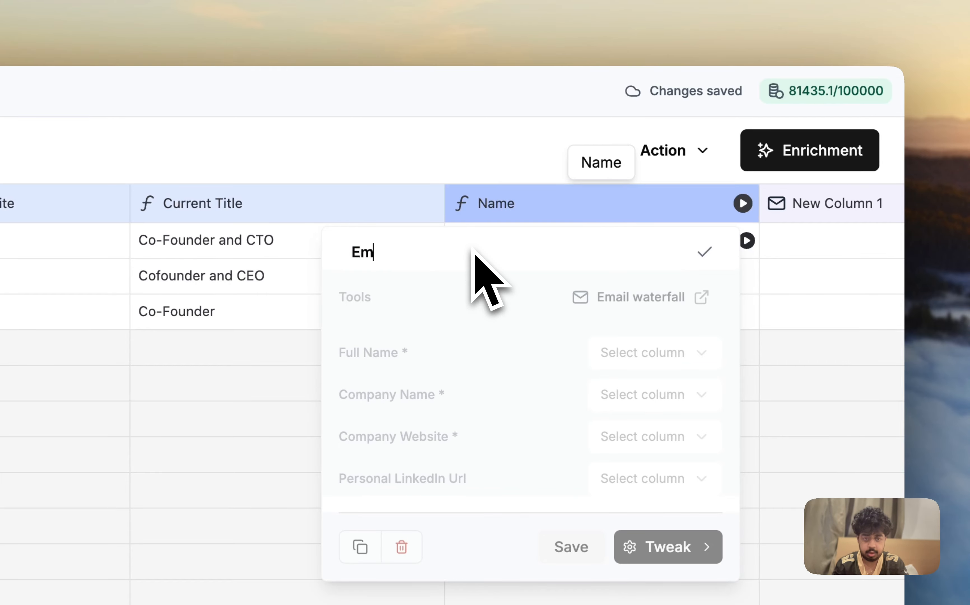
text(ail)
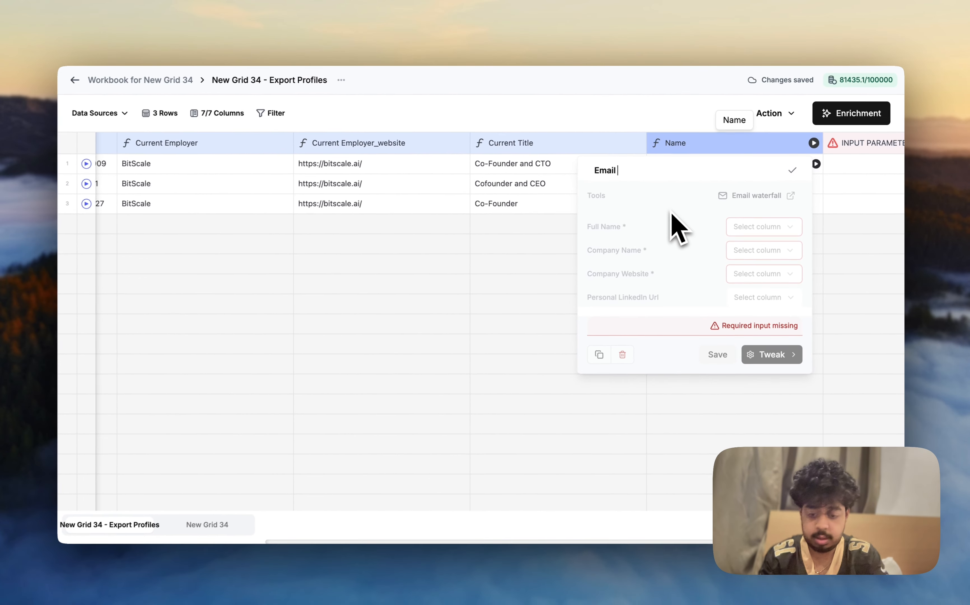
key(Caps_Lock)
text(W)
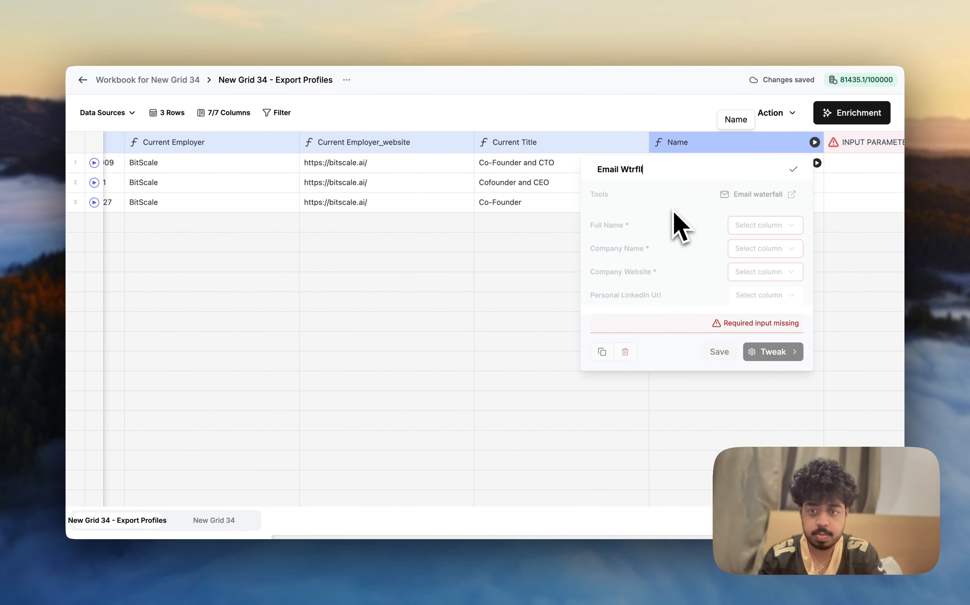
text(trfll)
key(Return)
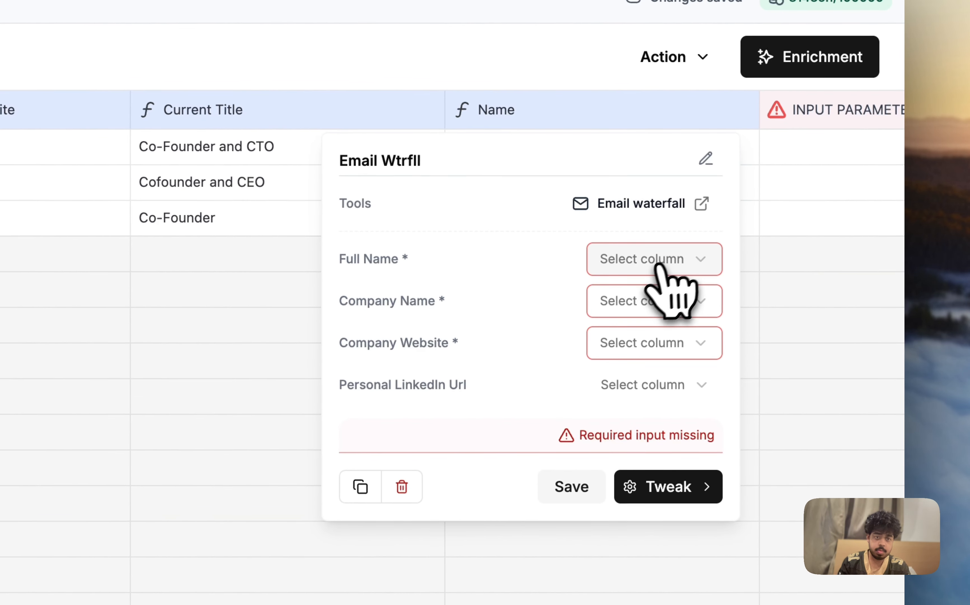
Step: Map the email waterfall's Full Name to Name, Company Name to Current Employer, Company Website to Current Employer_website and Personal LinkedIn Url to Linkedin Url, and save
click(658, 266)
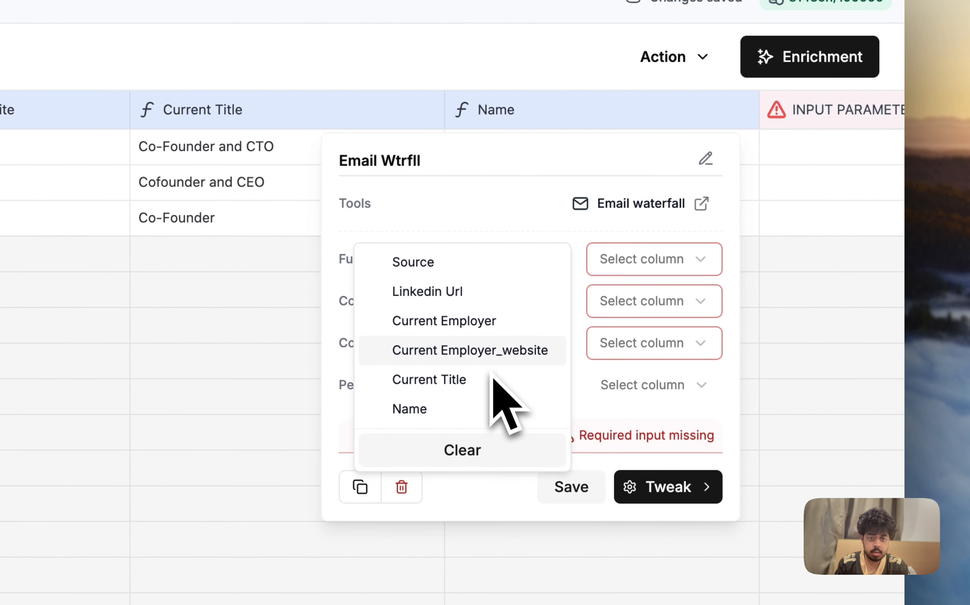
click(480, 410)
click(640, 306)
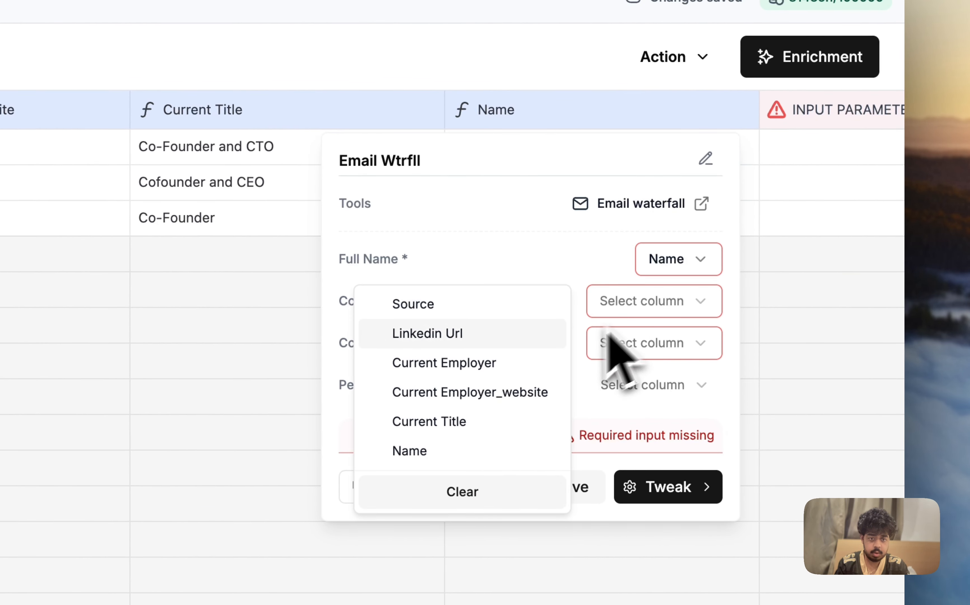
click(500, 363)
click(640, 350)
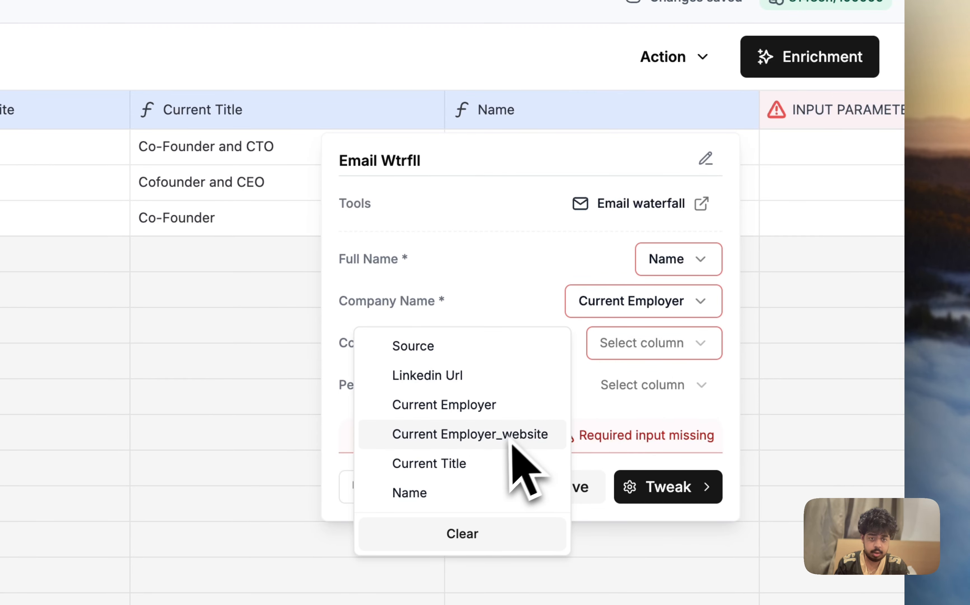
click(512, 440)
click(642, 384)
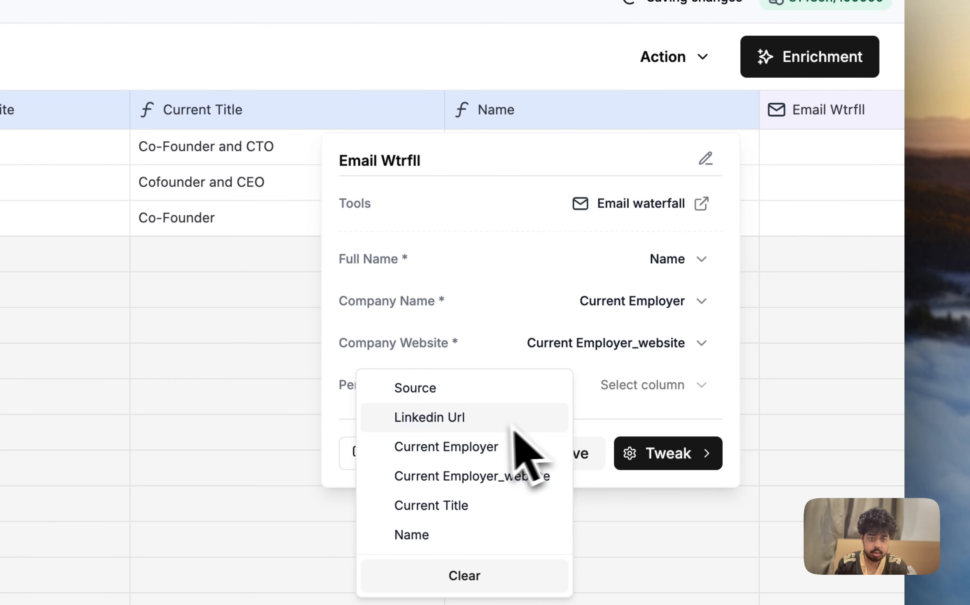
click(496, 427)
click(573, 464)
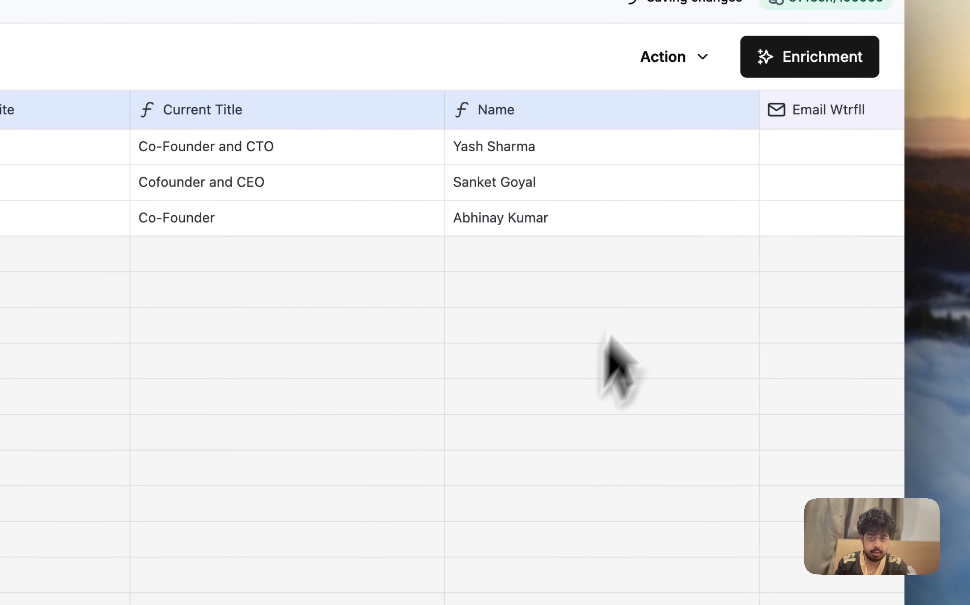
Step: Run the Email Wtrfll enrichment on the first 10 rows and add the Email field from the first row's result as a column
scroll(686, 287, right, 4)
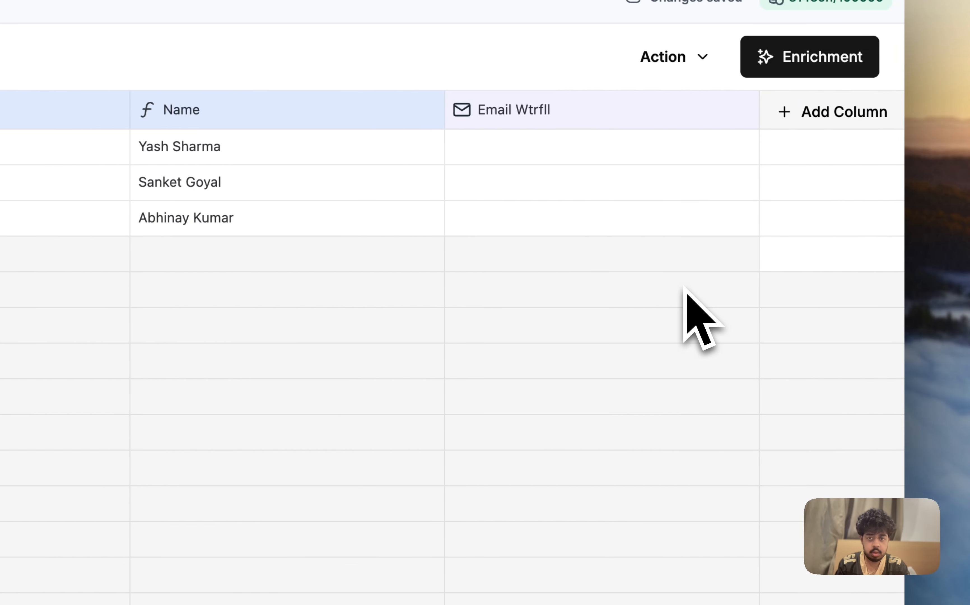
click(743, 143)
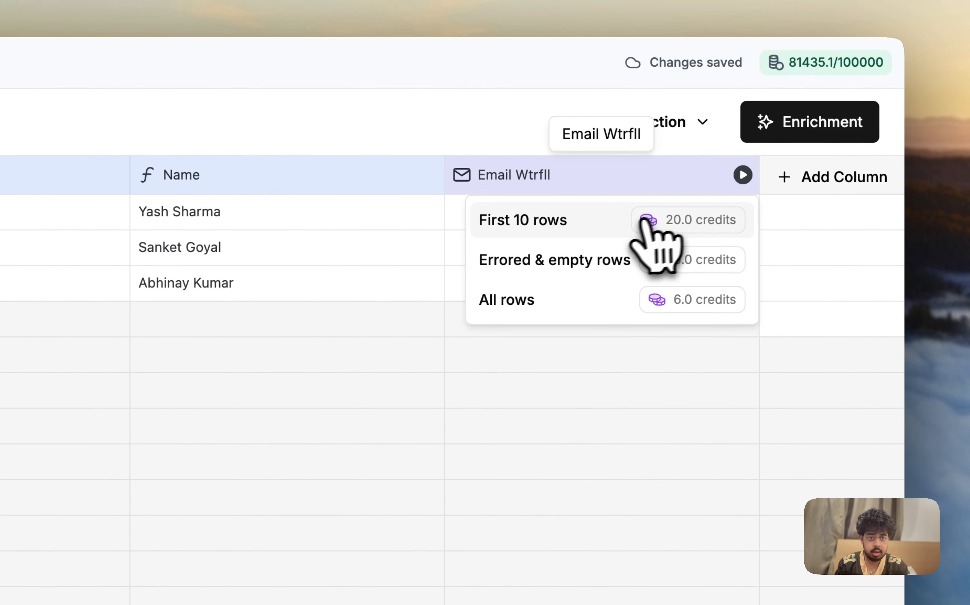
click(627, 223)
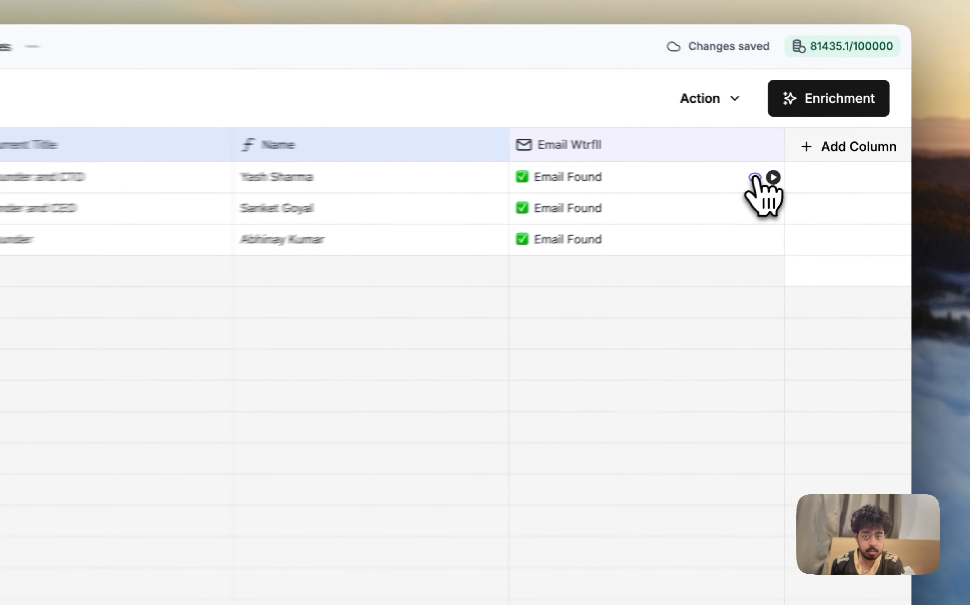
click(816, 163)
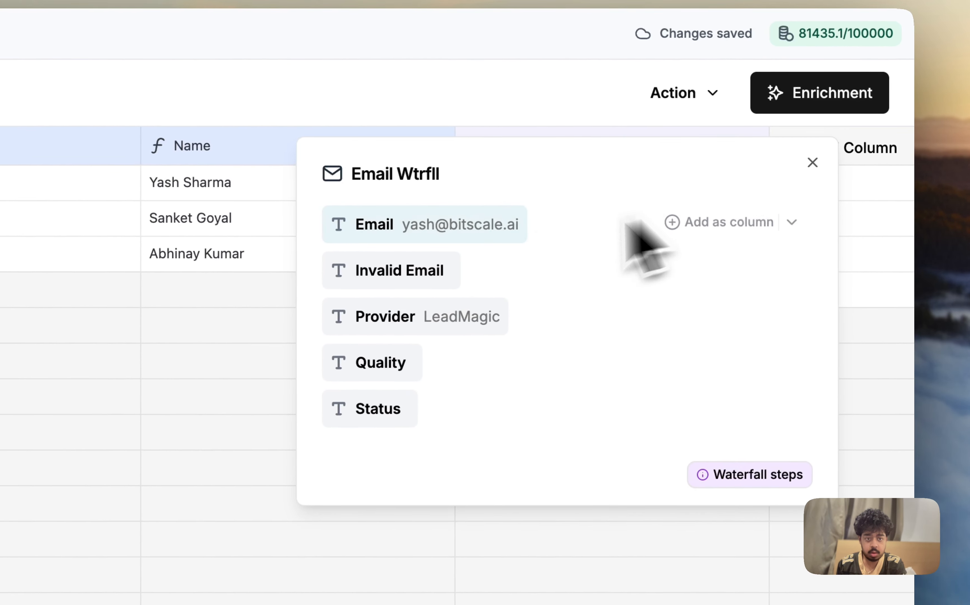
click(718, 222)
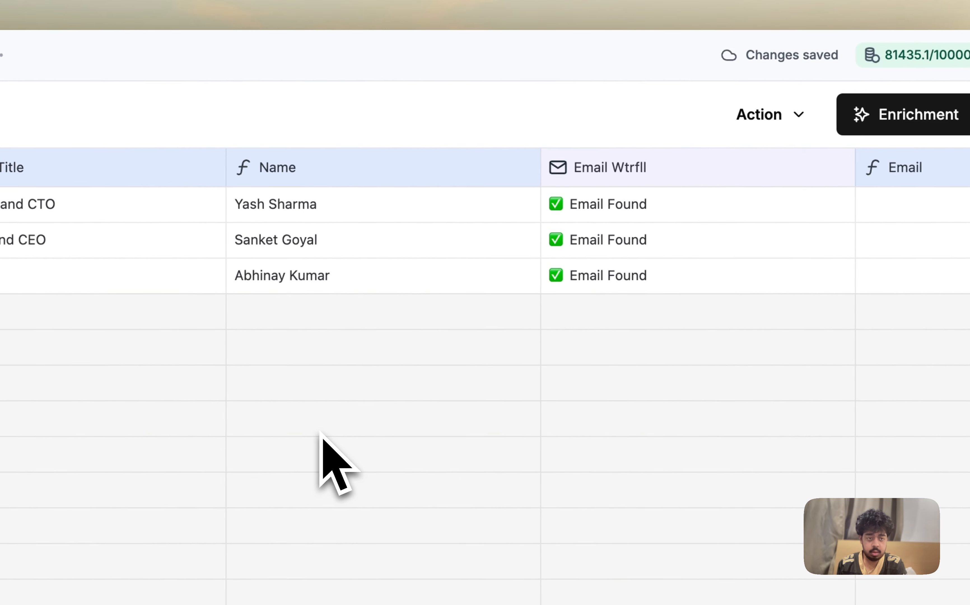